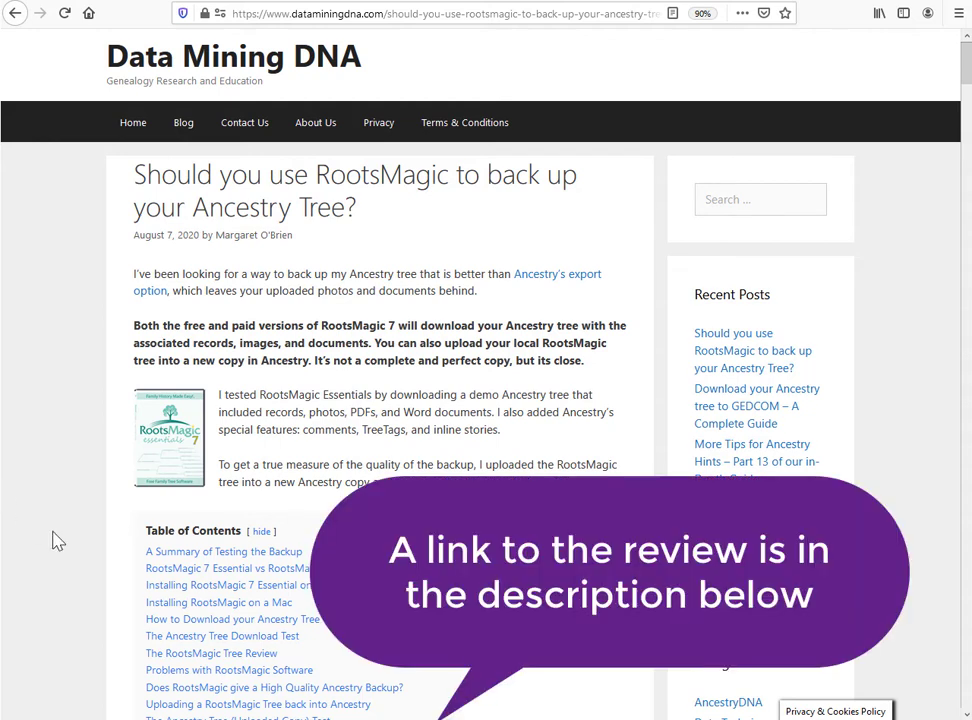
- Read through the guide, briefly selecting the sentence saying the copy isn't perfect
{"action": "scroll", "coordinate": [57, 541], "scroll_direction": "down", "scroll_amount": 3}
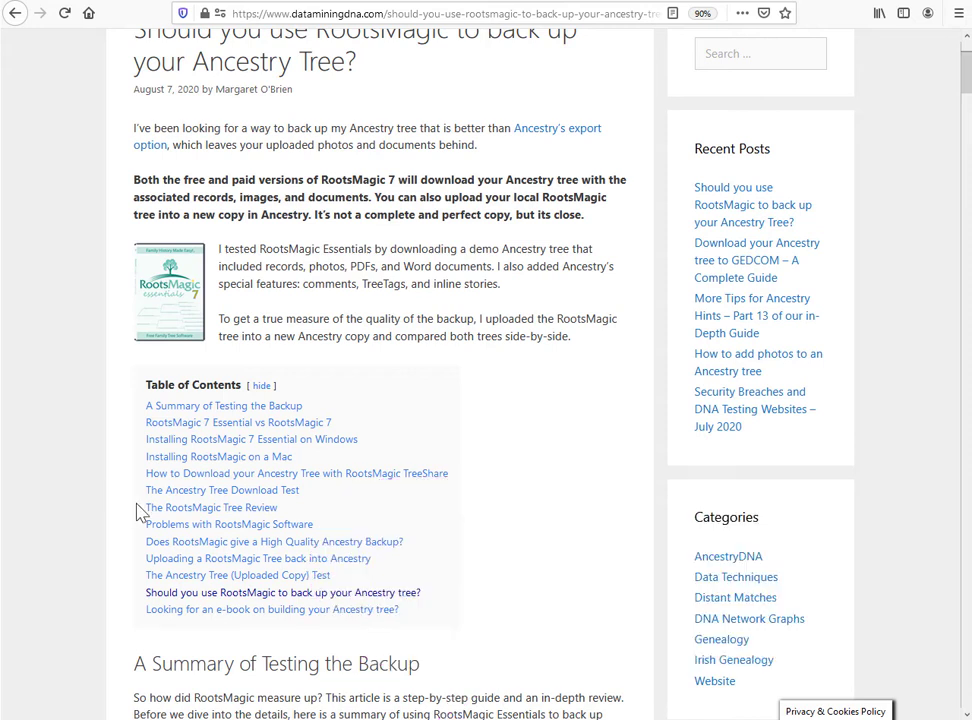
{"action": "scroll", "coordinate": [137, 512], "scroll_direction": "up", "scroll_amount": 3}
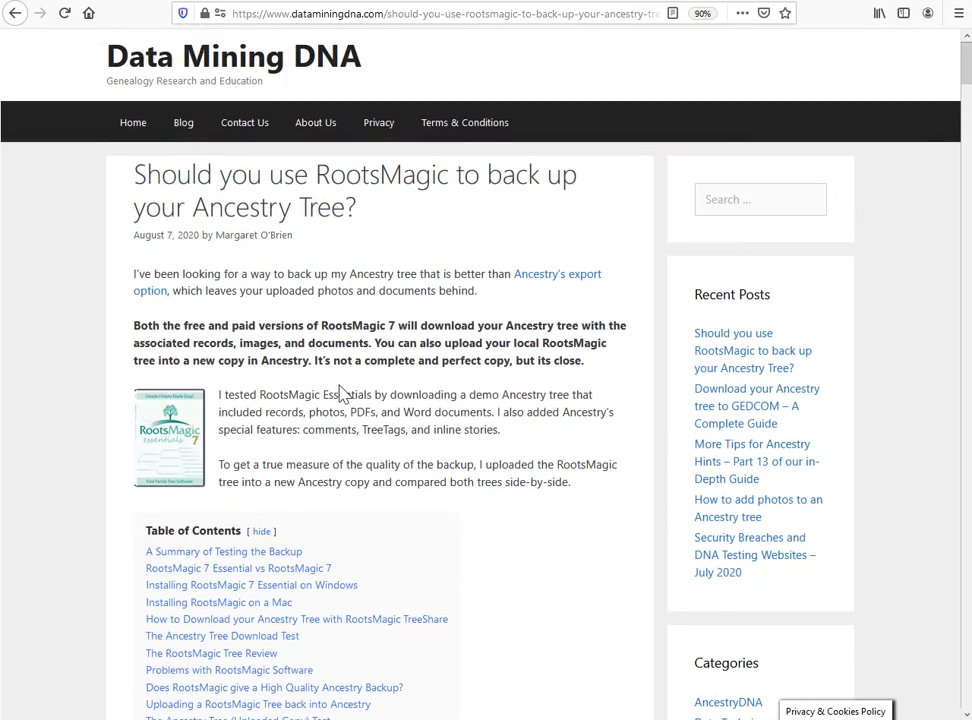
{"action": "left_click_drag", "start_coordinate": [317, 362], "coordinate": [584, 365]}
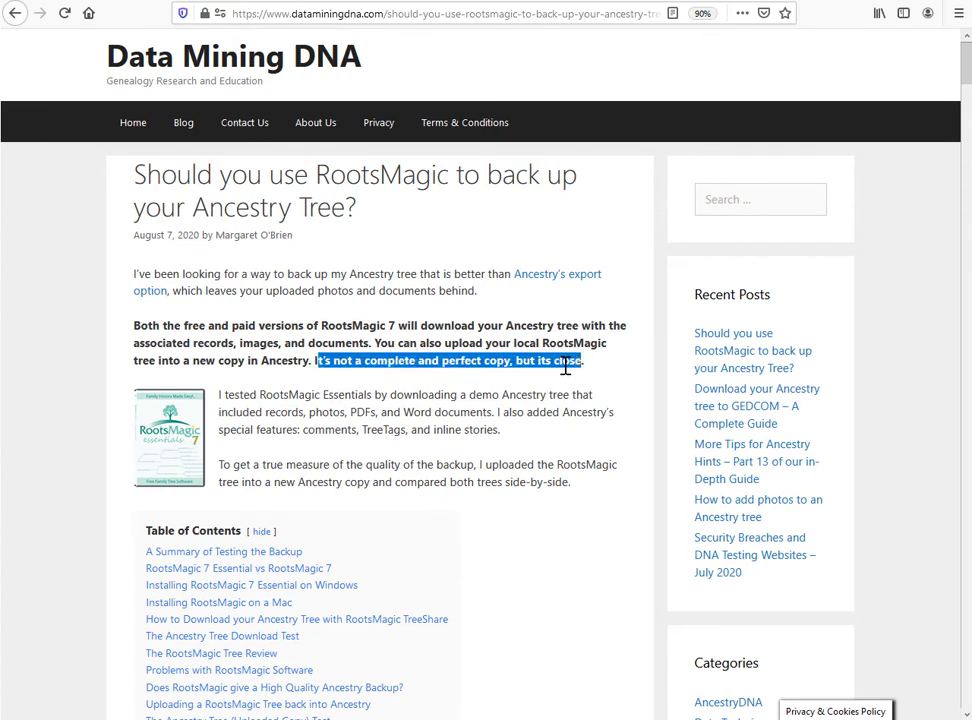
{"action": "left_click", "coordinate": [531, 402]}
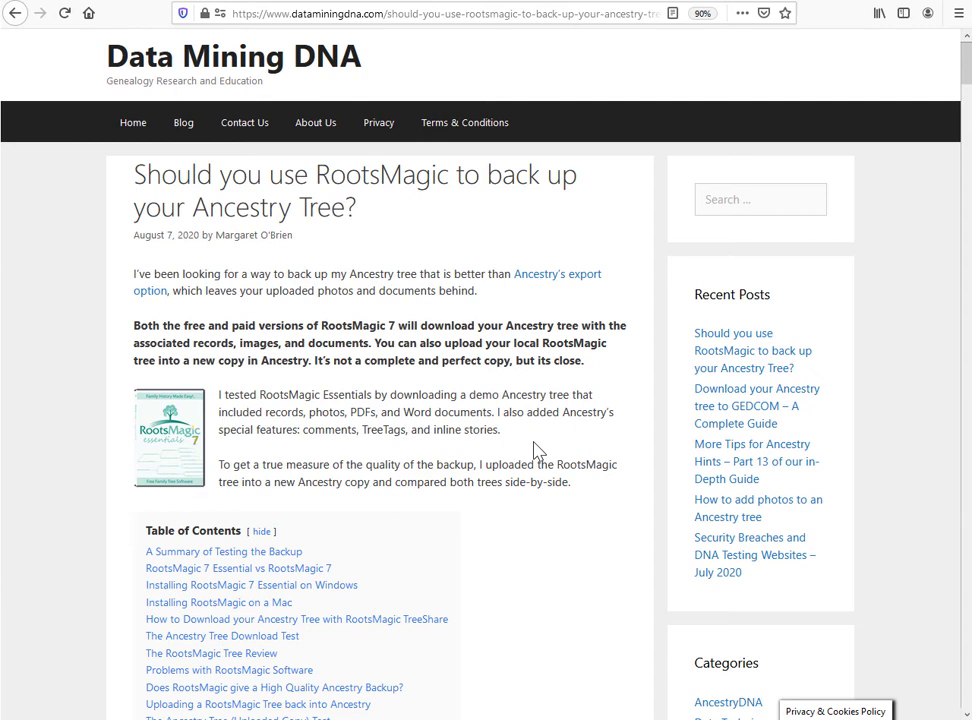
- Jump to the Installing RootsMagic 7 Essentials on Windows section and open the free Essentials download links
{"action": "scroll", "coordinate": [415, 372], "scroll_direction": "down", "scroll_amount": 5}
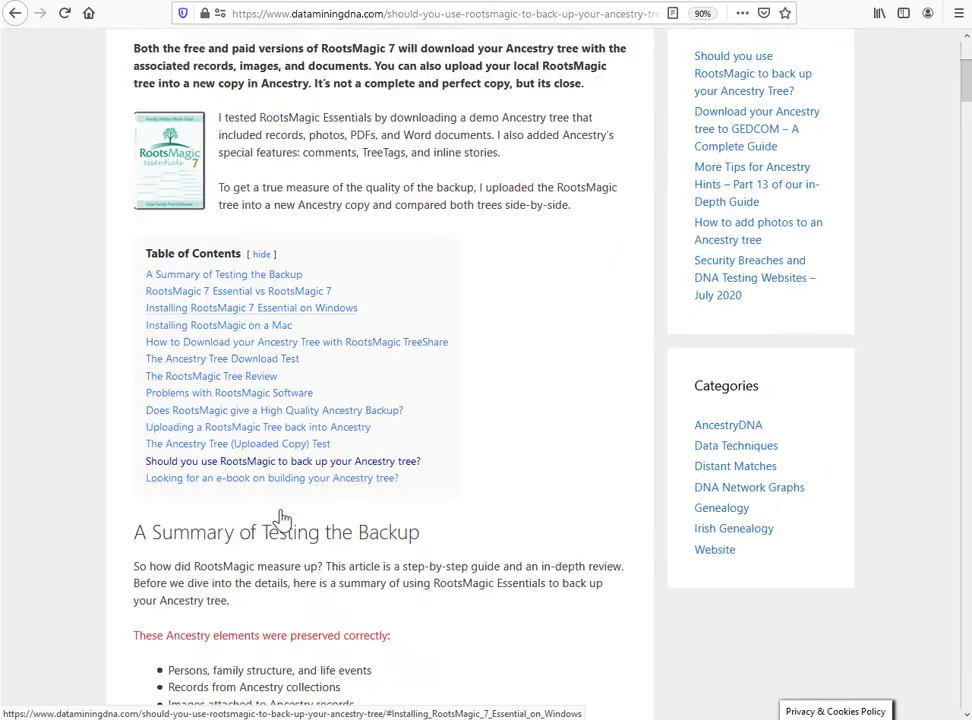
{"action": "left_click", "coordinate": [251, 308]}
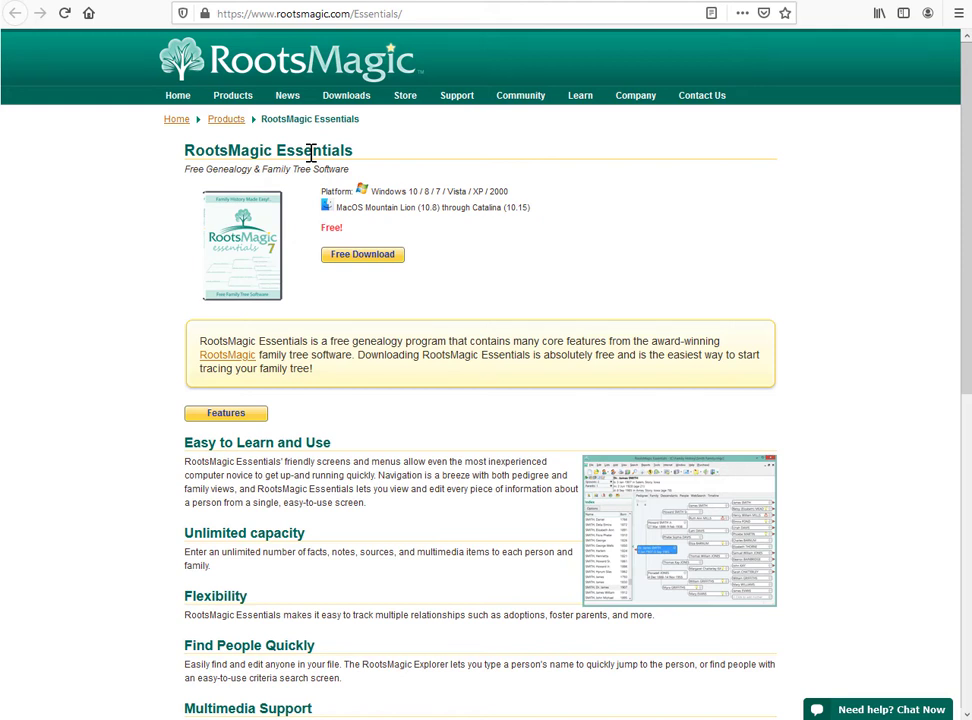
{"action": "left_click", "coordinate": [364, 266]}
{"action": "left_click", "coordinate": [440, 356]}
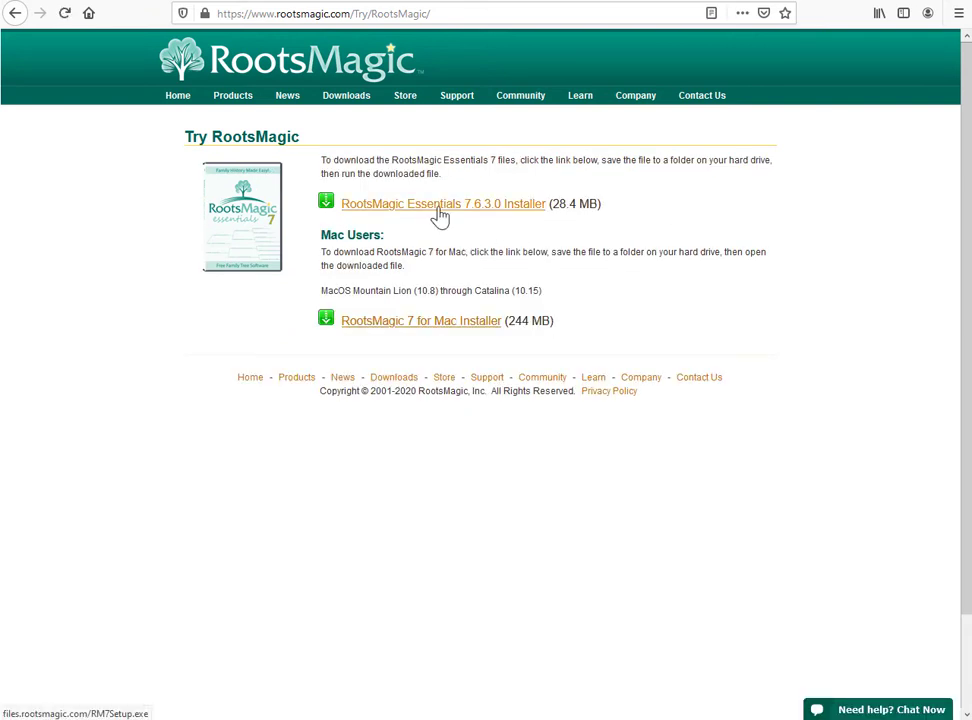
- Run the downloaded RM7Setup(1).exe installer from Downloads as administrator
{"action": "key", "text": "alt+Tab"}
{"action": "left_click", "coordinate": [727, 276]}
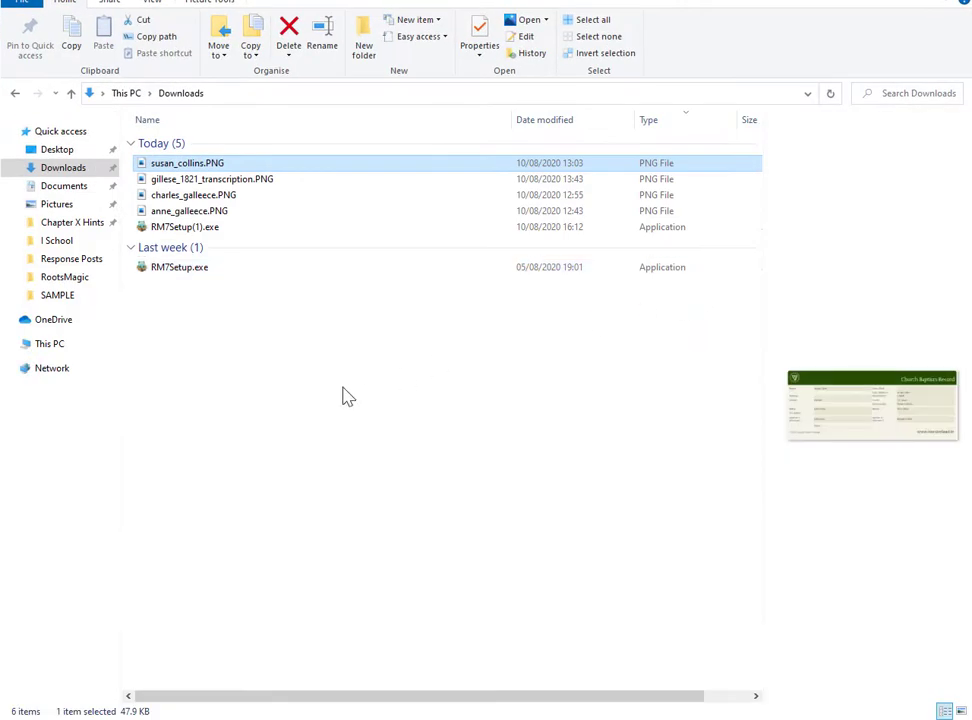
{"action": "right_click", "coordinate": [236, 227]}
{"action": "left_click", "coordinate": [270, 258]}
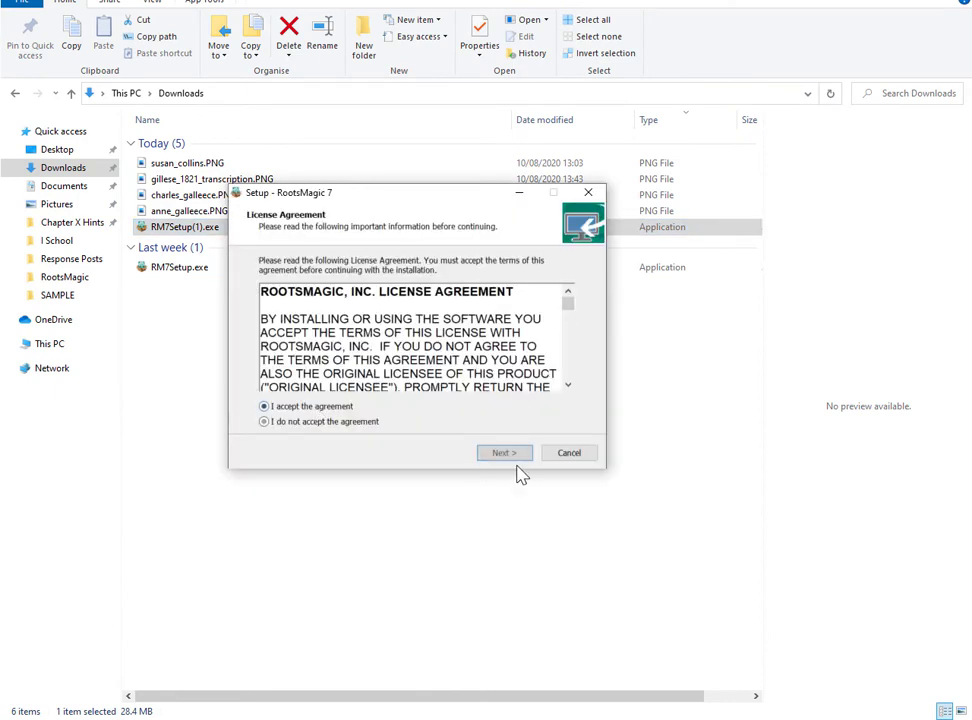
- Complete the setup wizard with the Place Database download kept on, then choose the Free Version and close News
{"action": "left_click", "coordinate": [506, 456]}
{"action": "left_click", "coordinate": [507, 456]}
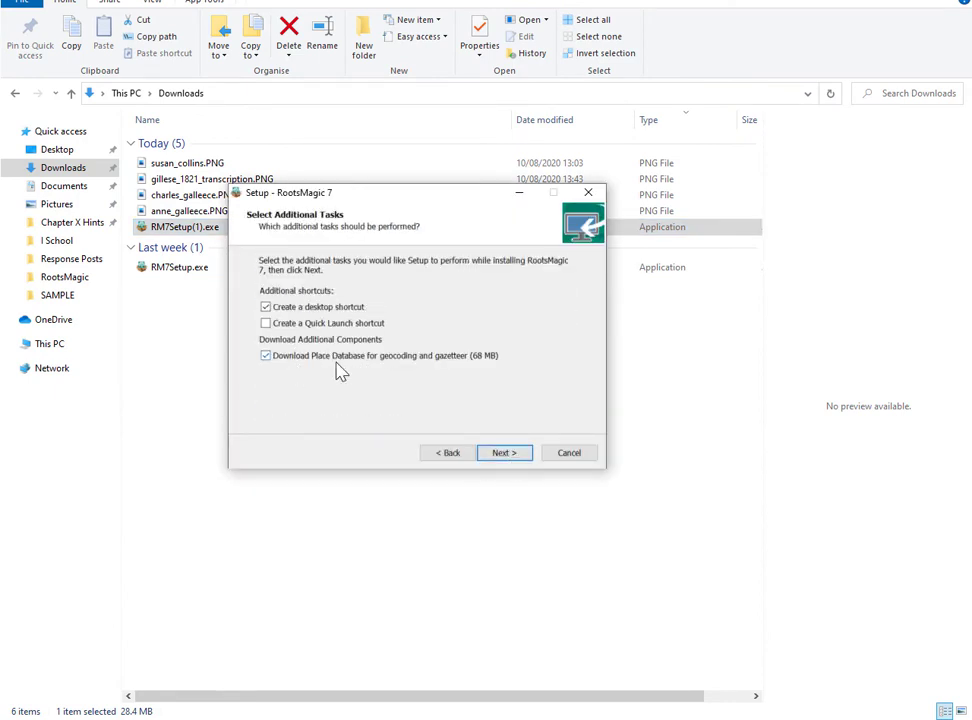
{"action": "left_click", "coordinate": [266, 356]}
{"action": "left_click", "coordinate": [266, 357]}
{"action": "left_click", "coordinate": [506, 455]}
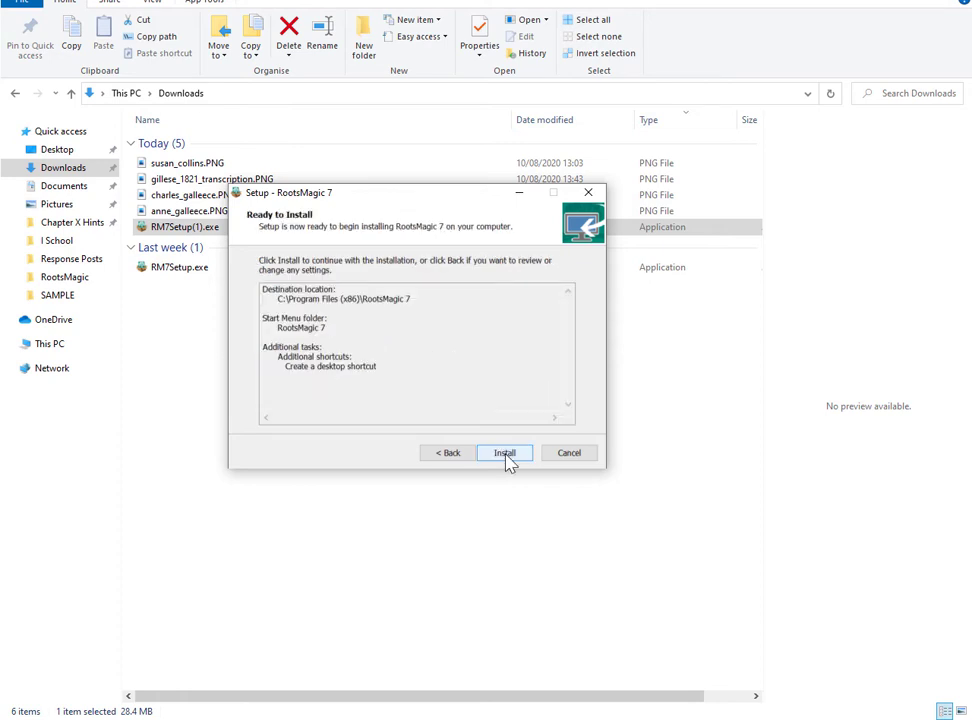
{"action": "left_click", "coordinate": [508, 458]}
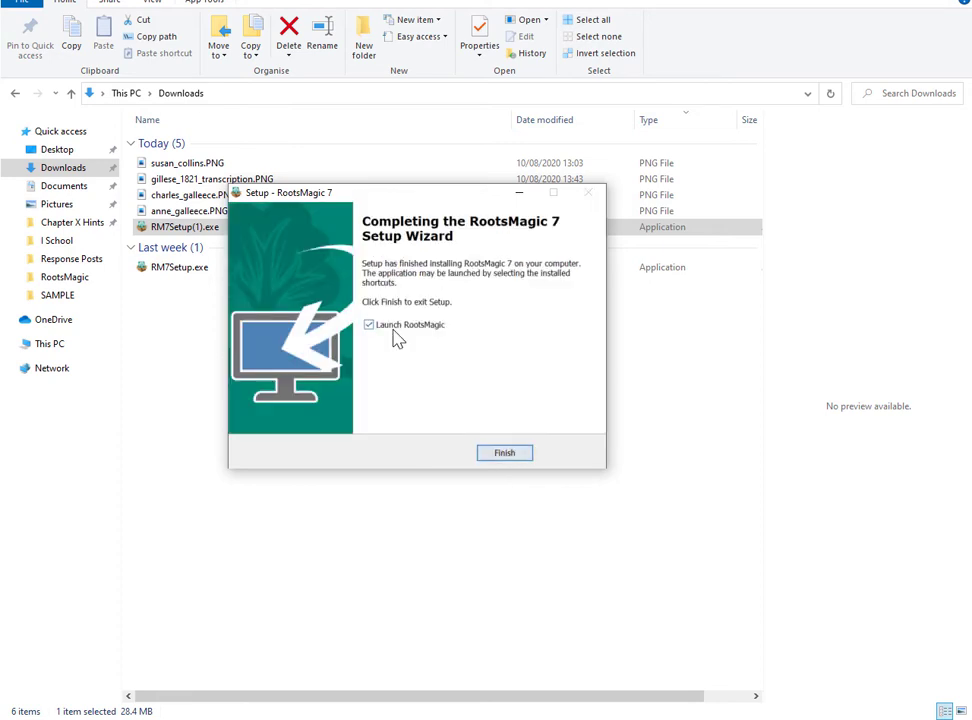
{"action": "left_click", "coordinate": [504, 453]}
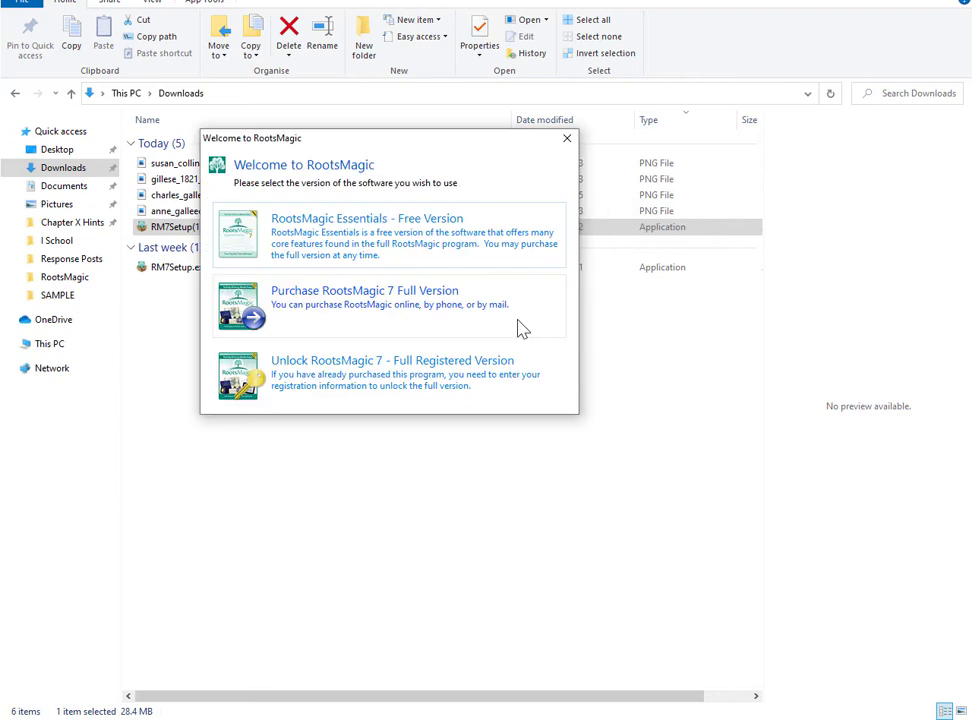
{"action": "left_click", "coordinate": [450, 248]}
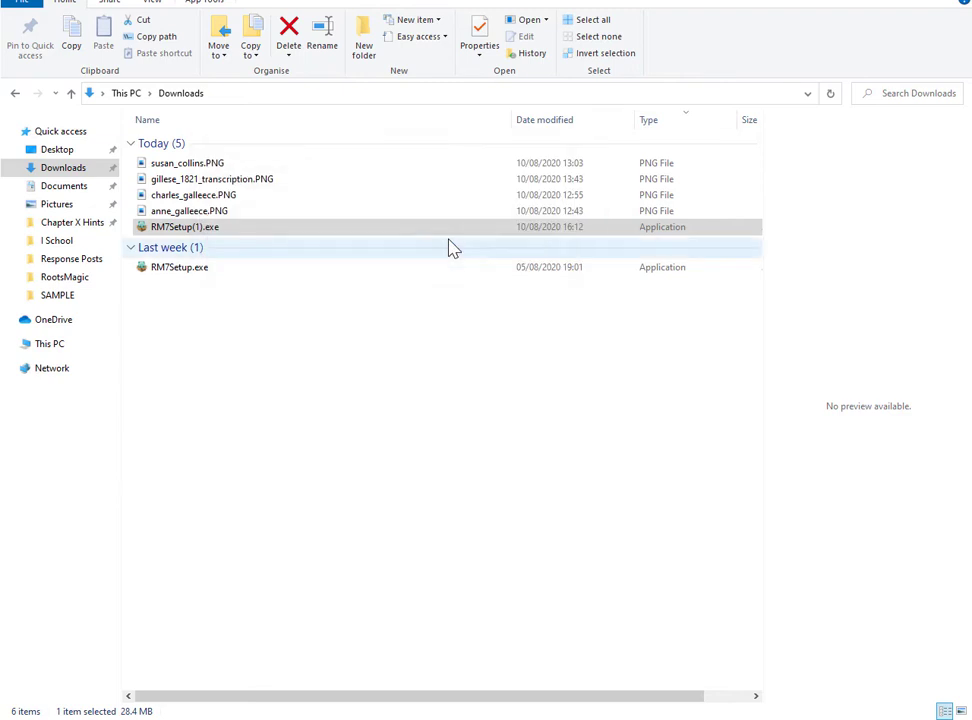
{"action": "left_click", "coordinate": [644, 441]}
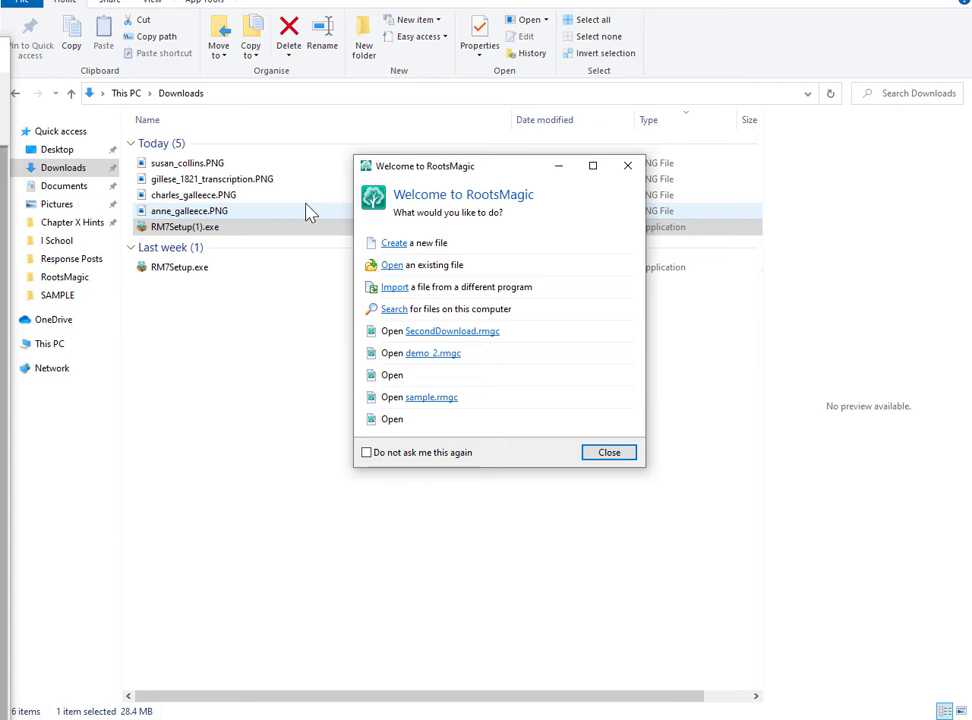
- Create a new family file named MyAncestryTree
{"action": "left_click", "coordinate": [394, 243]}
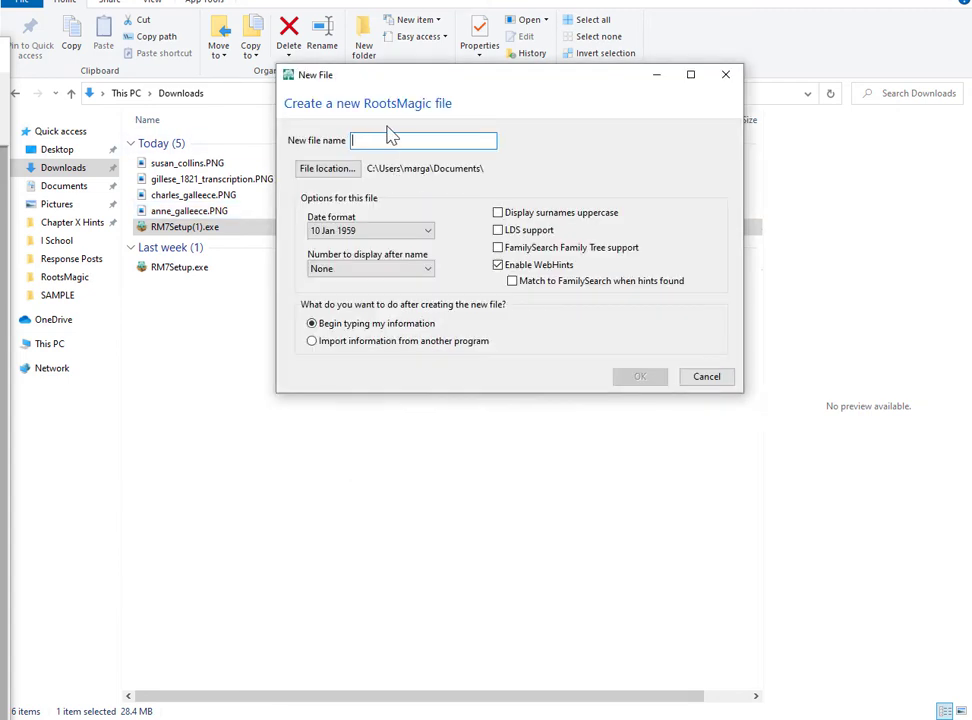
{"action": "type", "text": "MyA"}
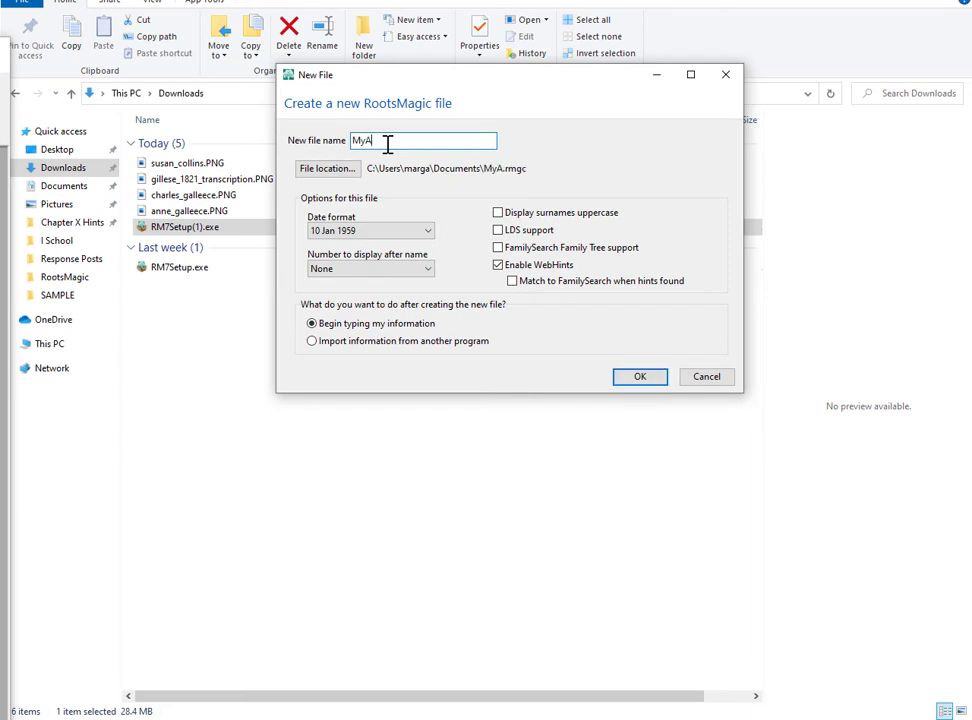
{"action": "type", "text": "ncestryTree"}
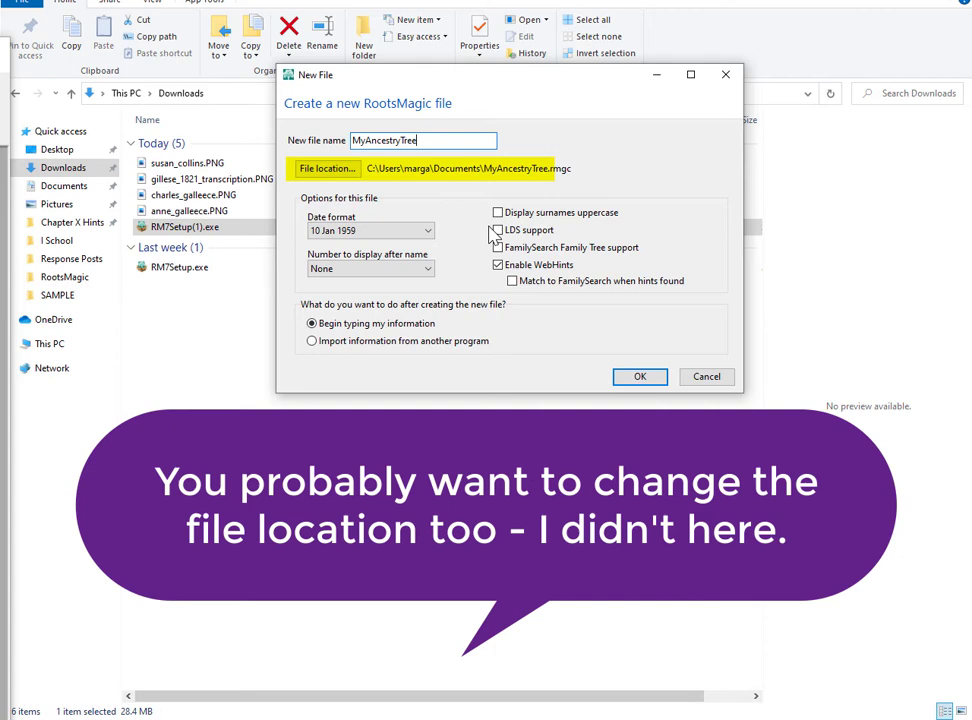
{"action": "left_click", "coordinate": [645, 380]}
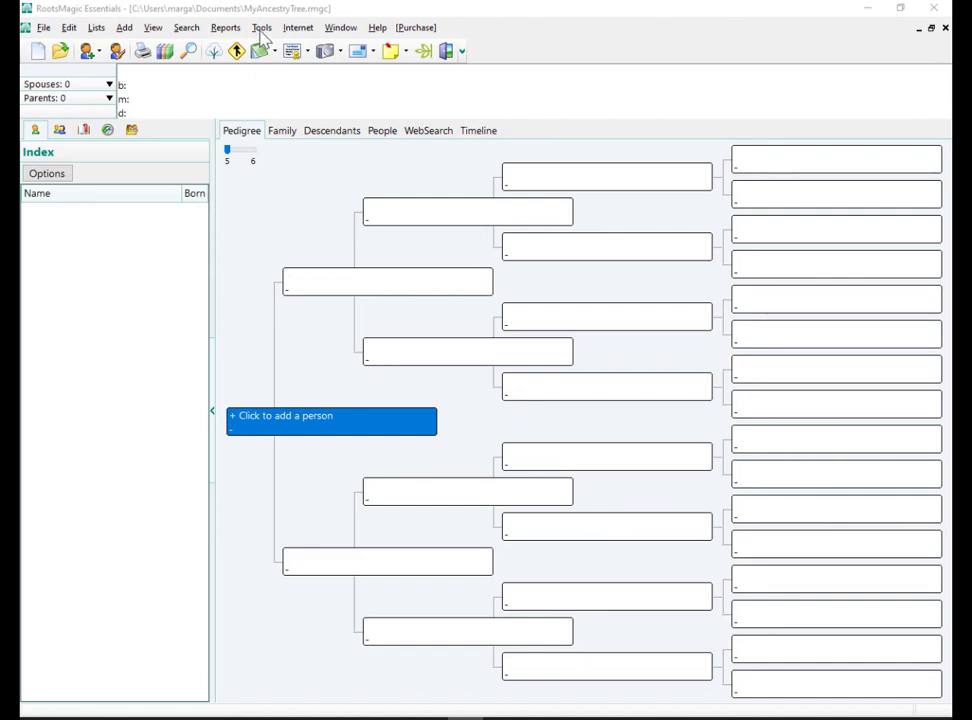
- Sign in to TreeShare for Ancestry and download the Gamble Smith Family Tree, sending the error report
{"action": "left_click", "coordinate": [295, 29]}
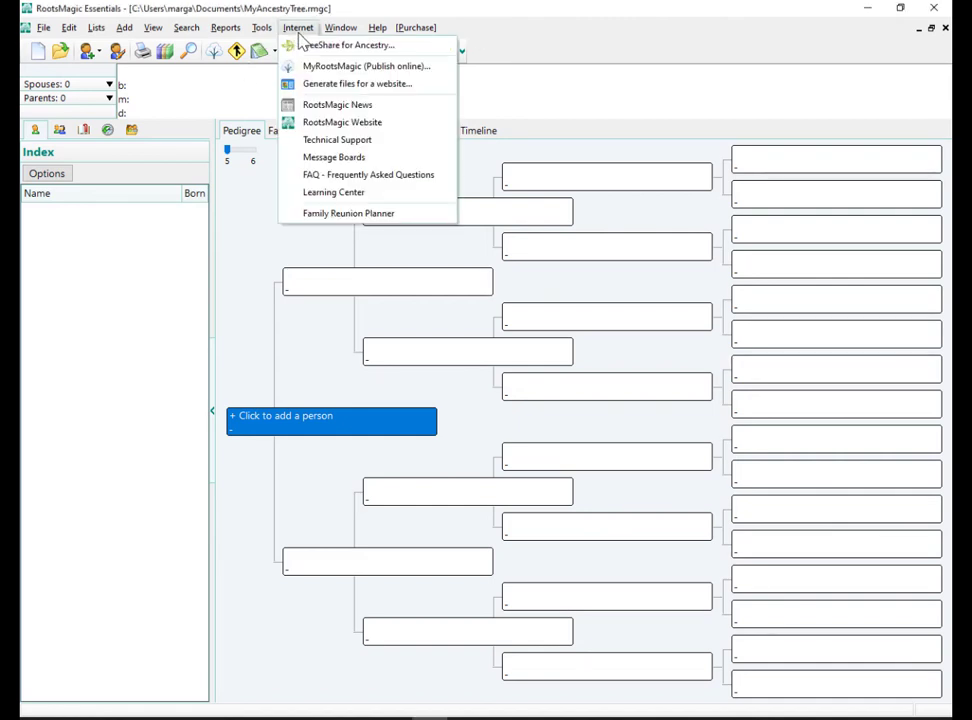
{"action": "left_click", "coordinate": [381, 50]}
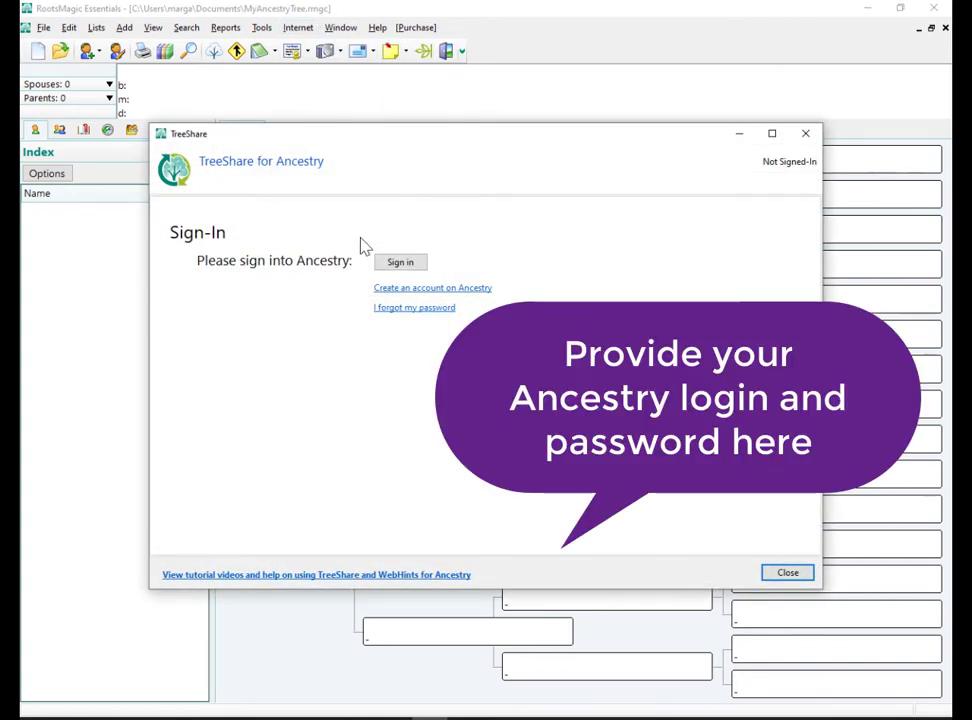
{"action": "left_click", "coordinate": [410, 263]}
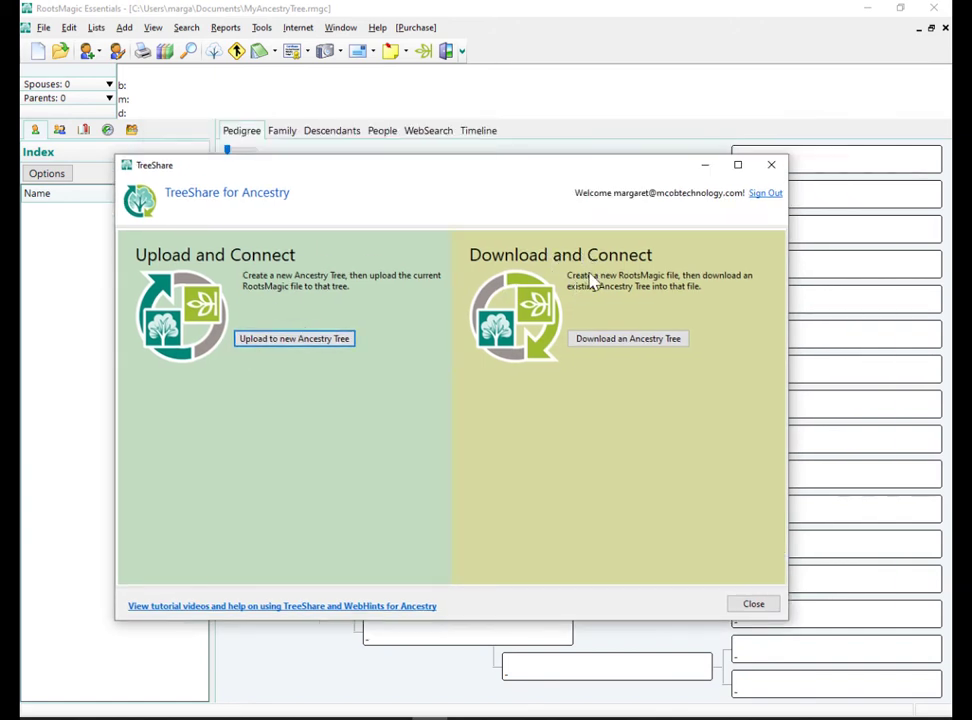
{"action": "left_click", "coordinate": [628, 339]}
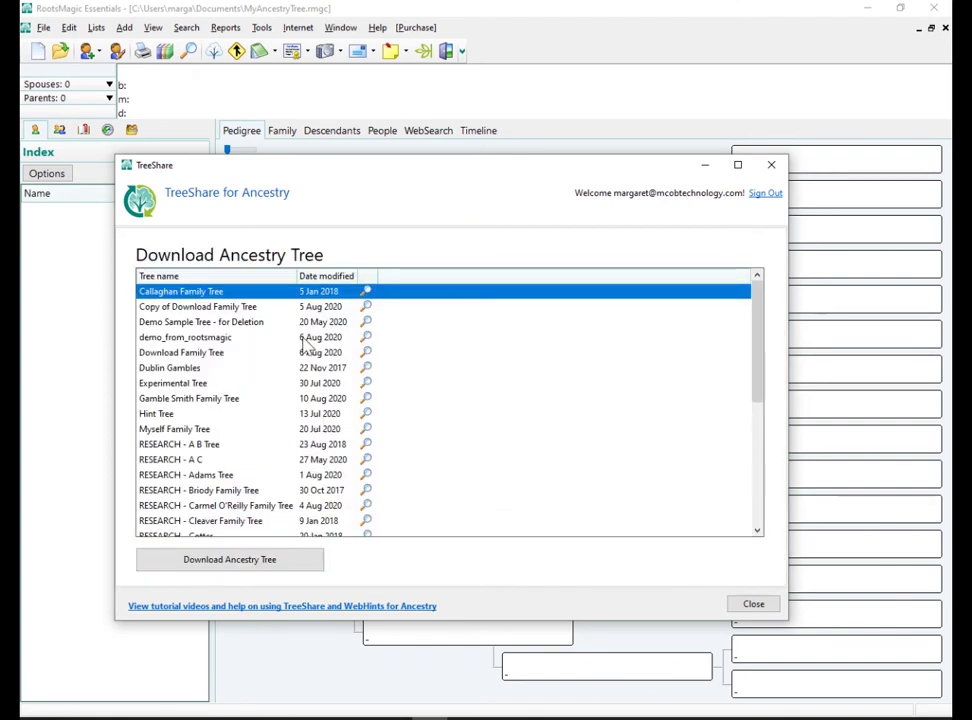
{"action": "left_click", "coordinate": [468, 400]}
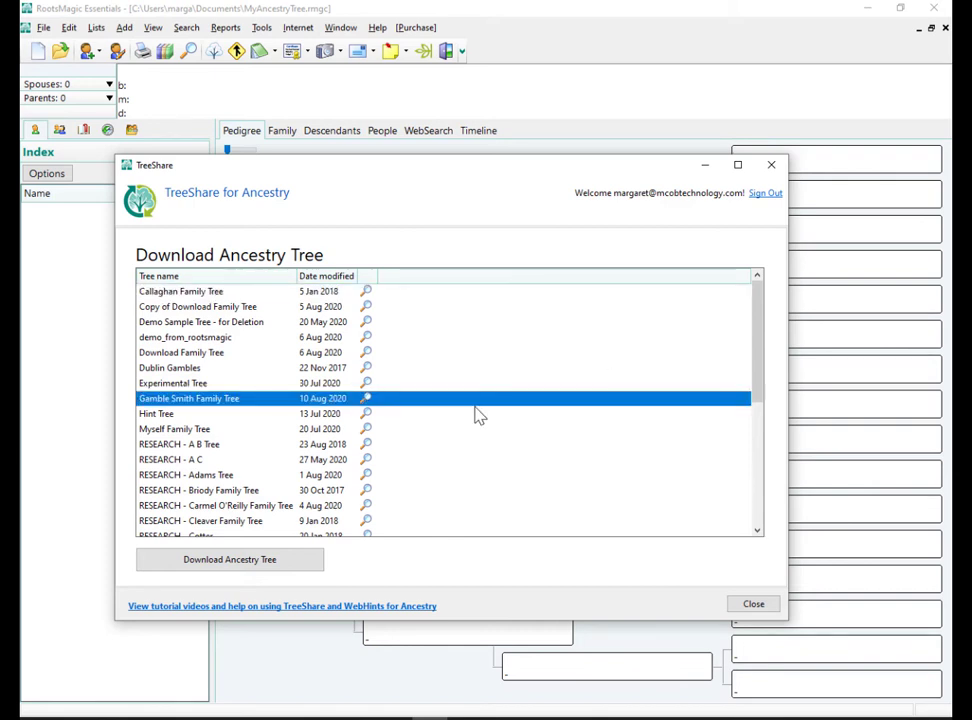
{"action": "left_click", "coordinate": [265, 572]}
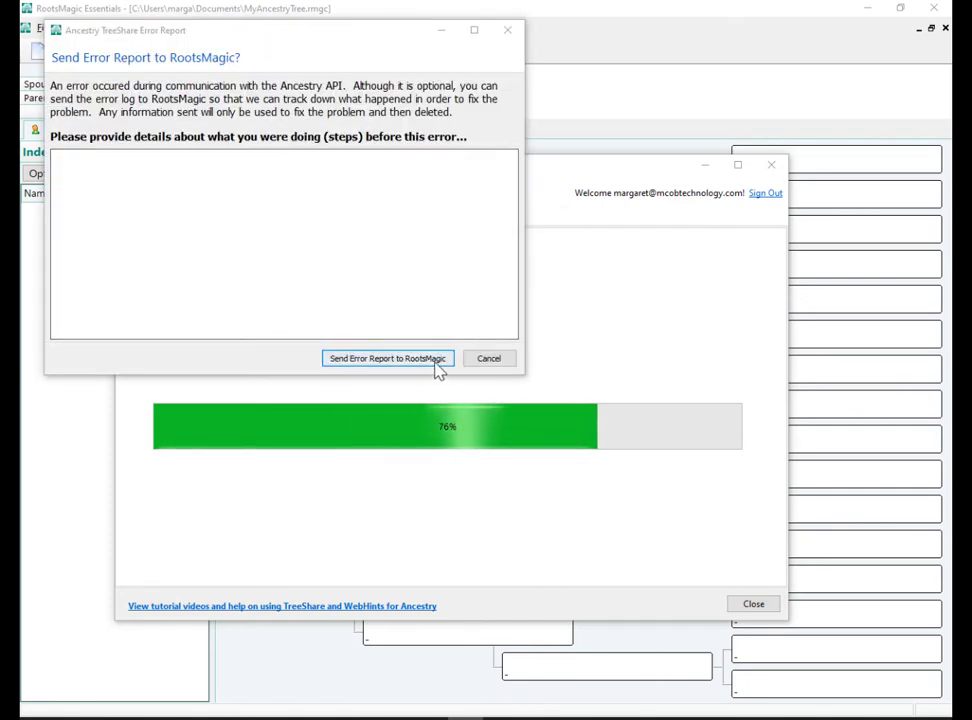
{"action": "left_click", "coordinate": [437, 362]}
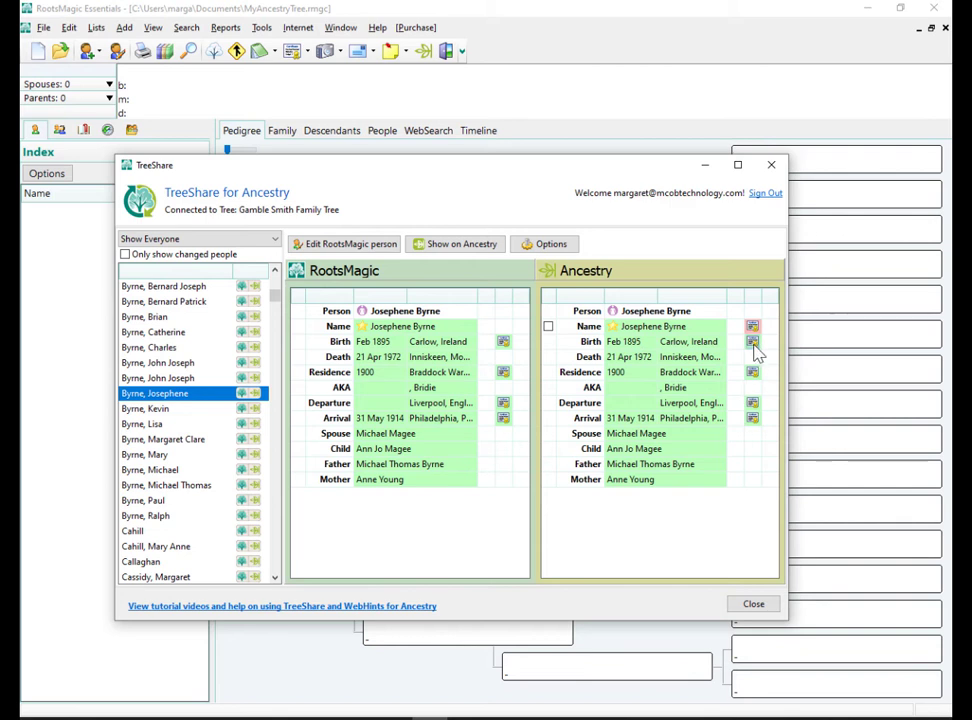
- Close the TreeShare for Ancestry dialog to return to the pedigree of downloaded ancestors
{"action": "mouse_move", "coordinate": [755, 386]}
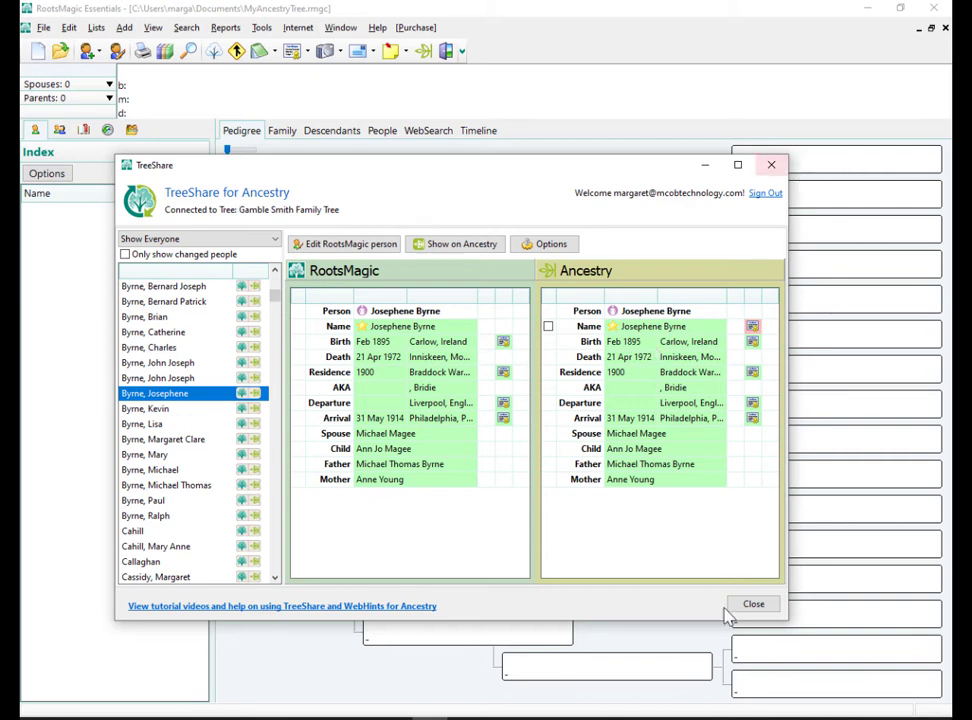
{"action": "left_click", "coordinate": [754, 605]}
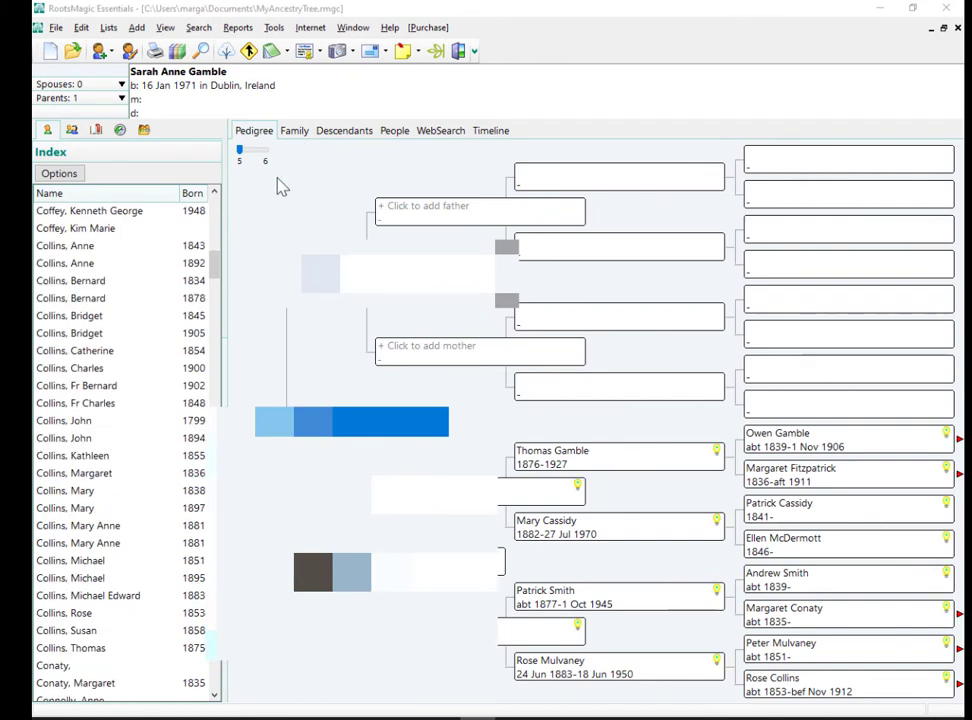
- Open the Media Gallery from the Lists menu and let its thumbnails generate
{"action": "left_click", "coordinate": [109, 30]}
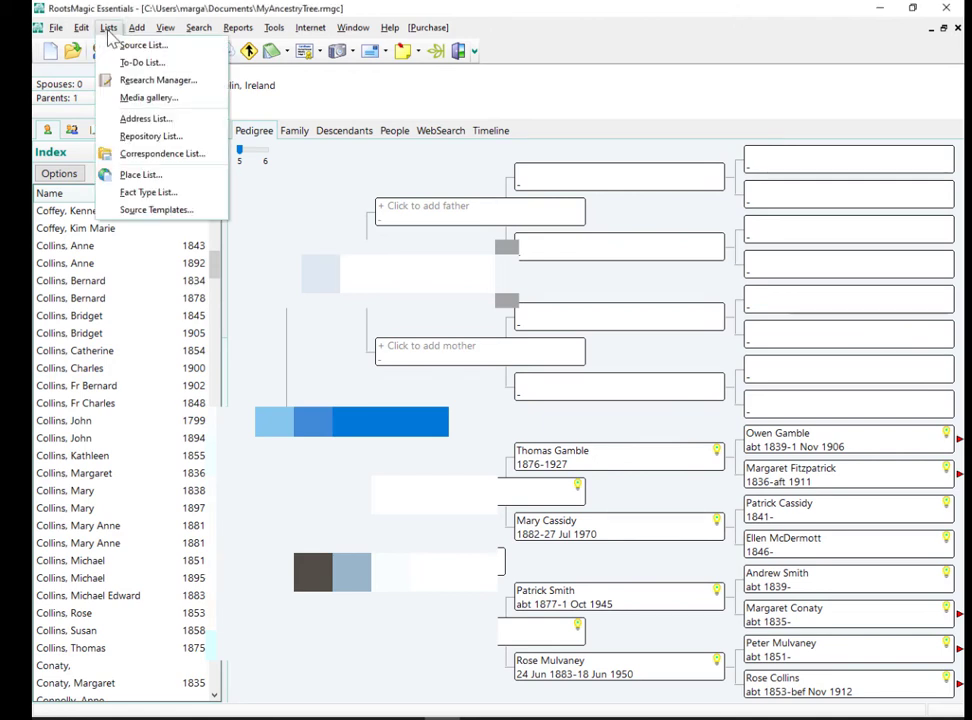
{"action": "left_click", "coordinate": [177, 107]}
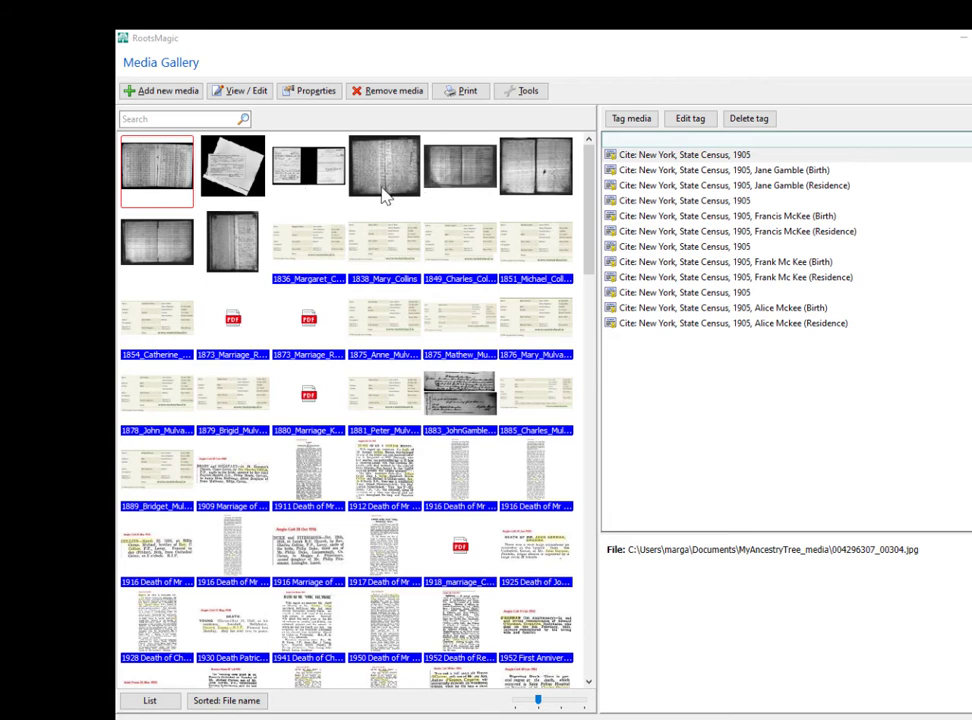
- Check a parish register image's citations, then select the yellow WWII draft registration card
{"action": "left_click", "coordinate": [384, 195]}
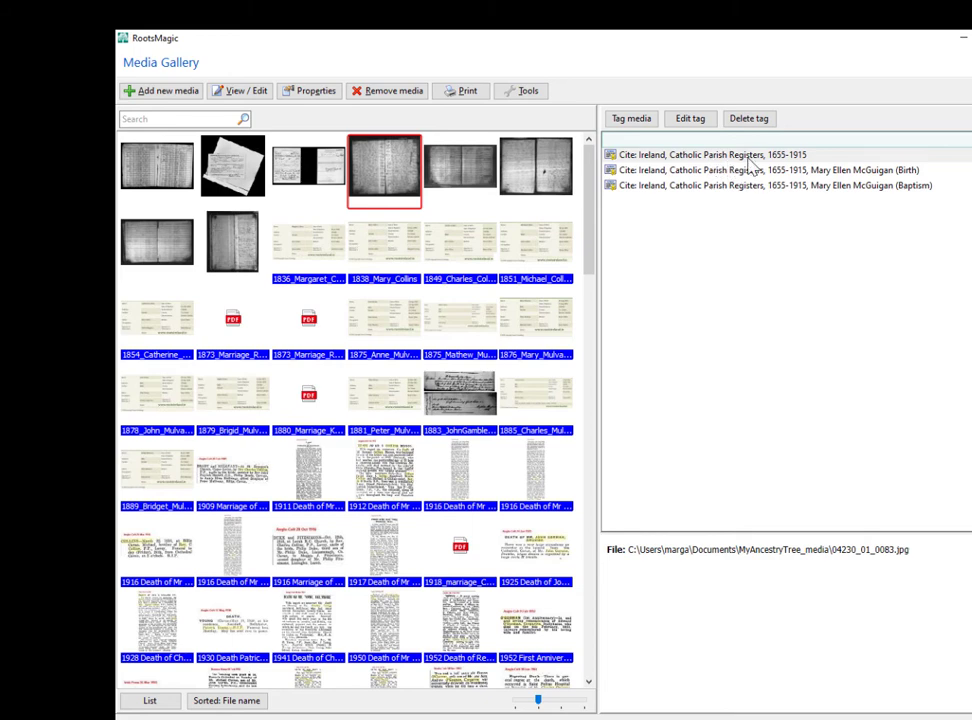
{"action": "left_click_drag", "start_coordinate": [592, 217], "coordinate": [603, 412]}
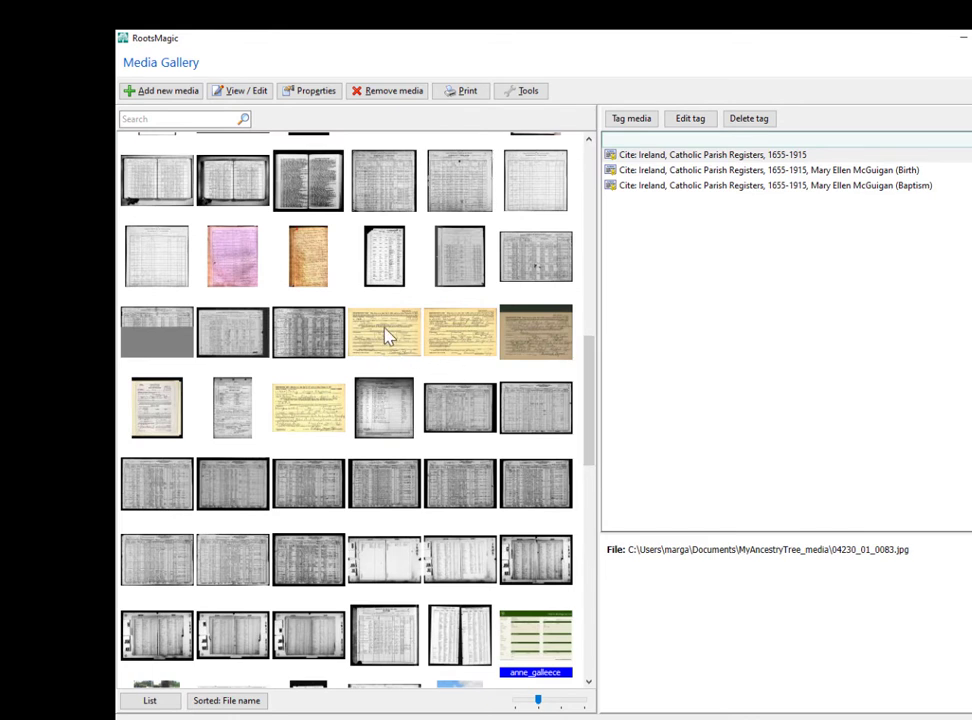
{"action": "left_click", "coordinate": [390, 342]}
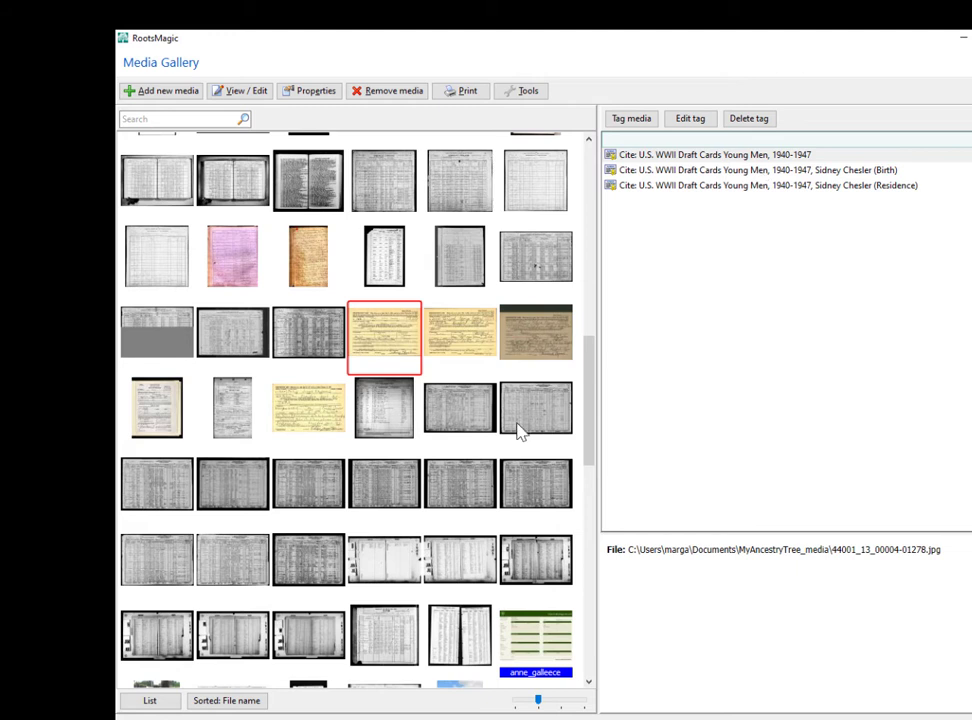
{"action": "double_click", "coordinate": [393, 350]}
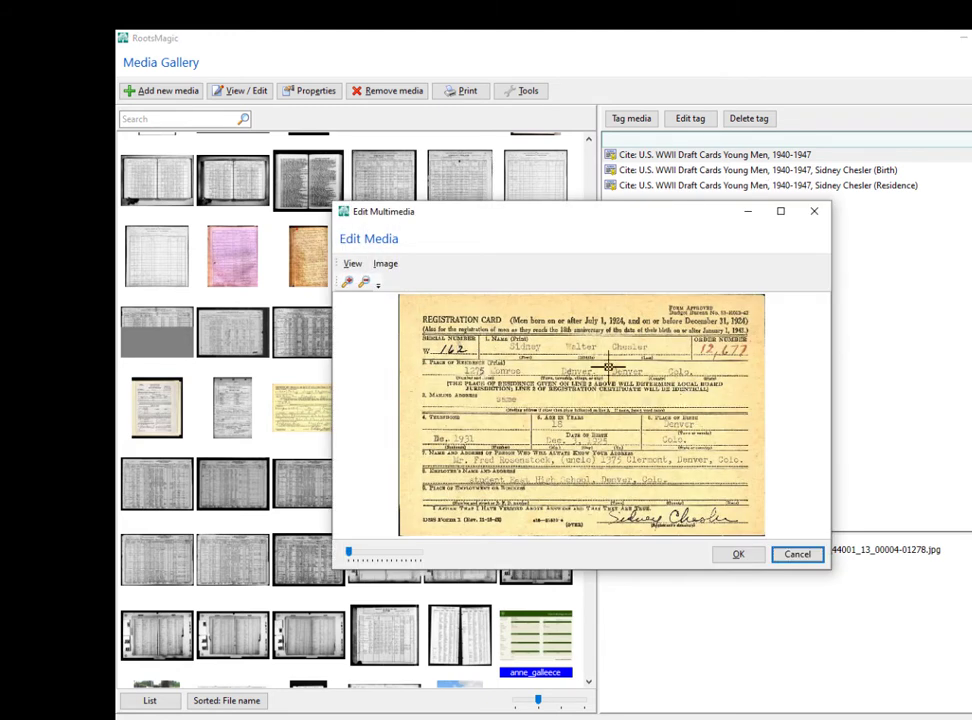
{"action": "left_click_drag", "start_coordinate": [828, 568], "coordinate": [822, 637]}
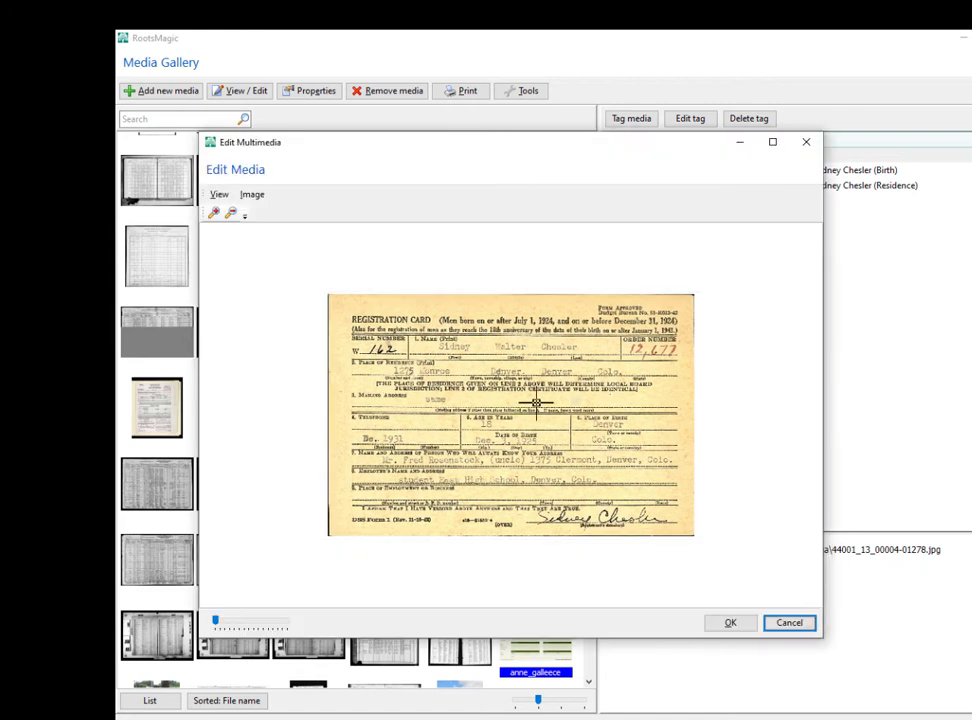
{"action": "key", "text": "Escape"}
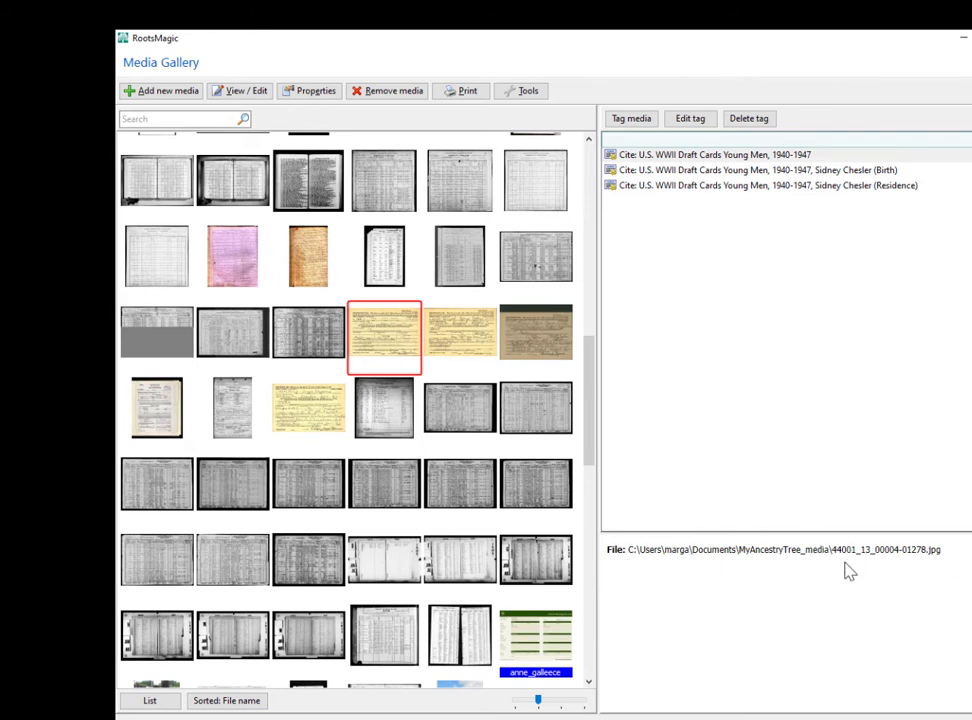
{"action": "left_click_drag", "start_coordinate": [830, 552], "coordinate": [641, 552]}
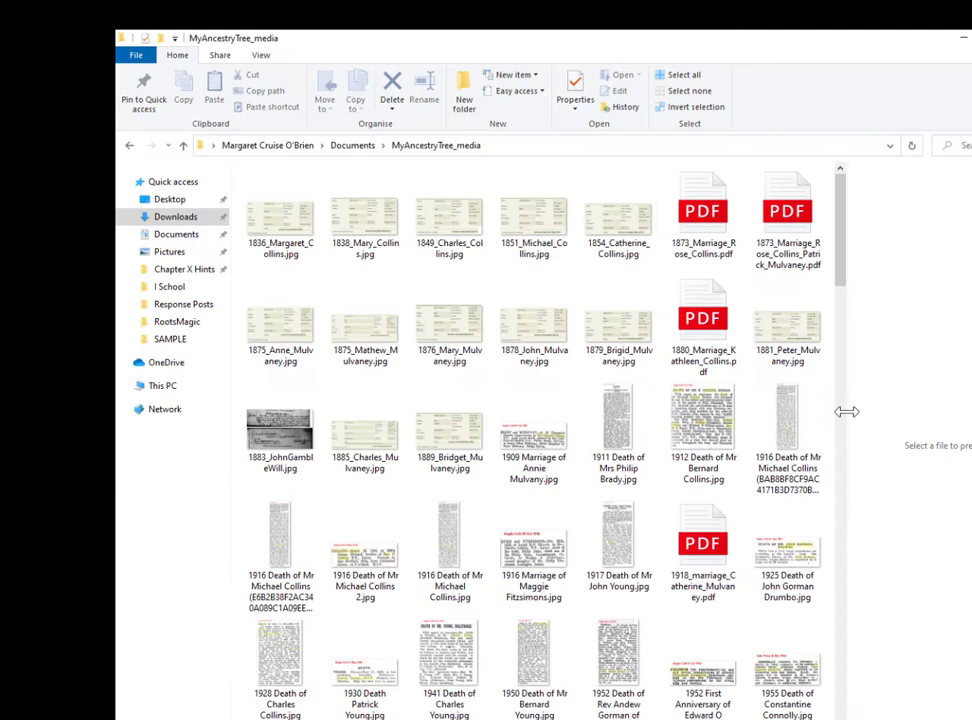
- Switch the media folder to Details view, widen Name, and view the 1911 Death of Mrs Philip Brady clipping
{"action": "left_click", "coordinate": [260, 55]}
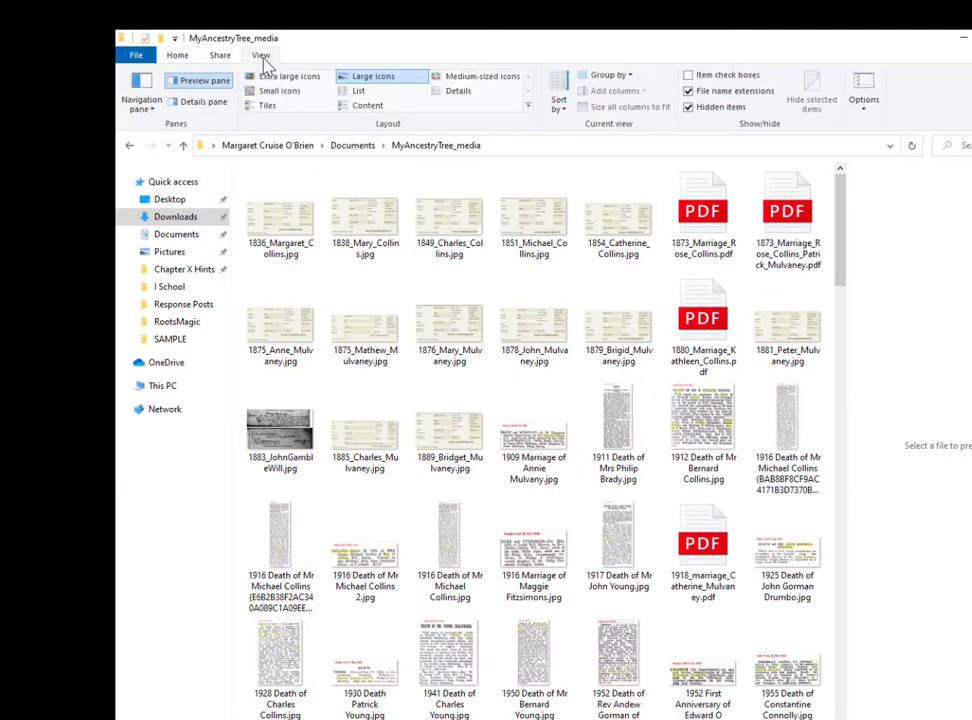
{"action": "left_click", "coordinate": [460, 92]}
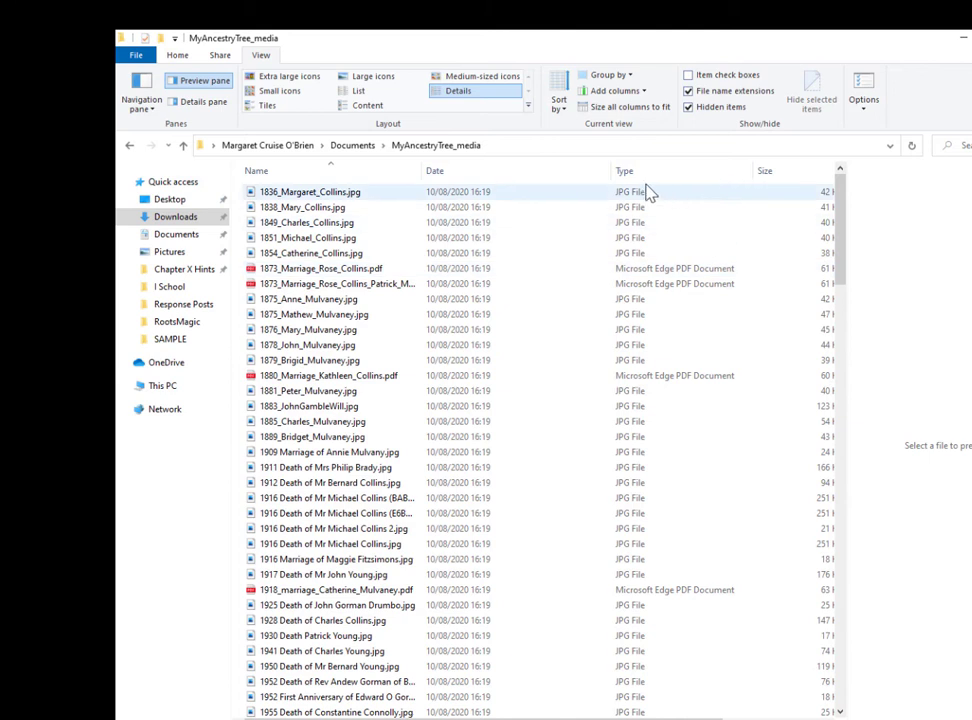
{"action": "left_click_drag", "start_coordinate": [423, 165], "coordinate": [449, 166]}
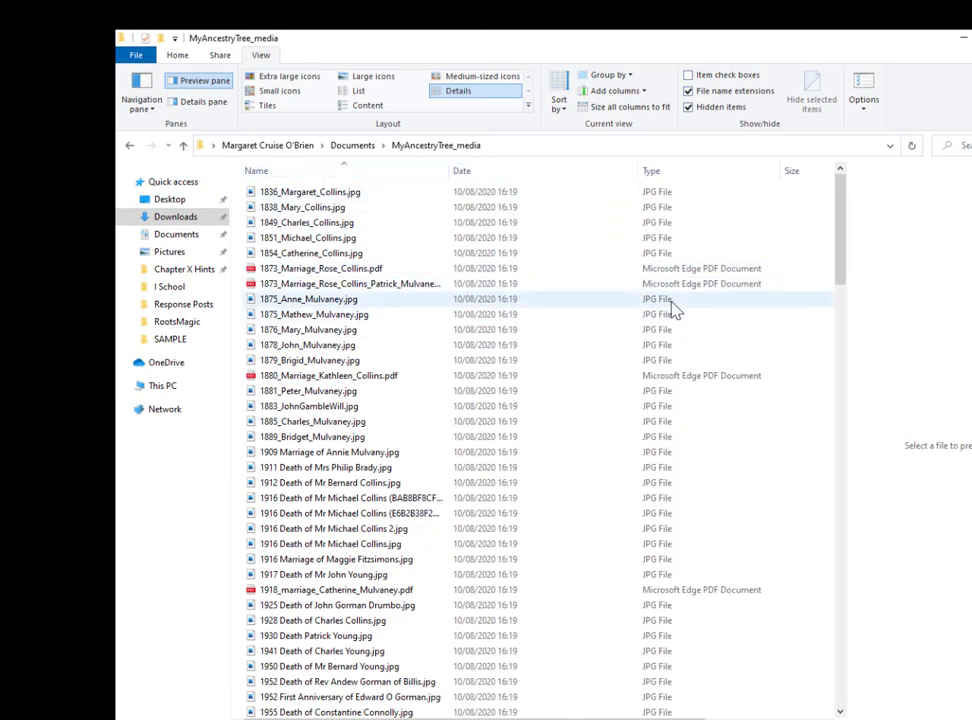
{"action": "scroll", "coordinate": [675, 306], "scroll_direction": "down", "scroll_amount": 4}
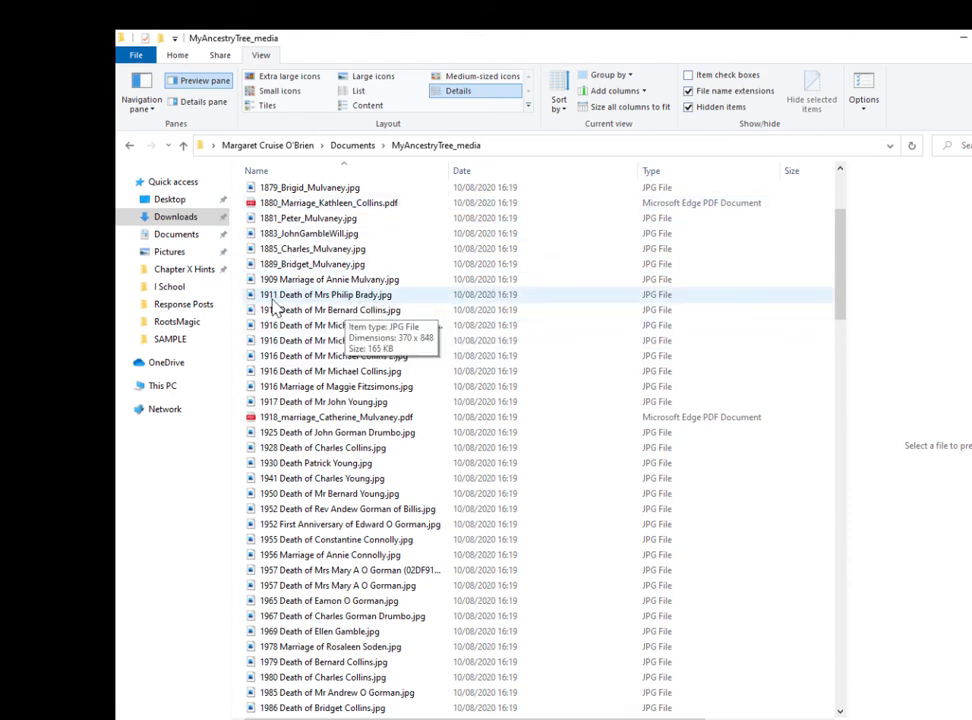
{"action": "double_click", "coordinate": [393, 300]}
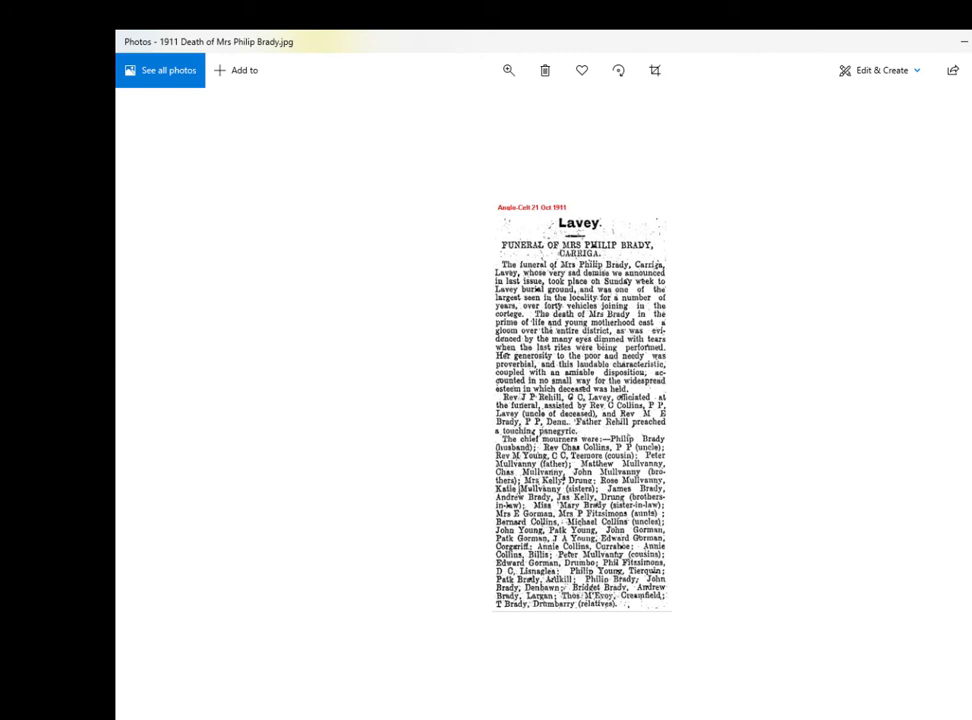
{"action": "key", "text": "alt+F4"}
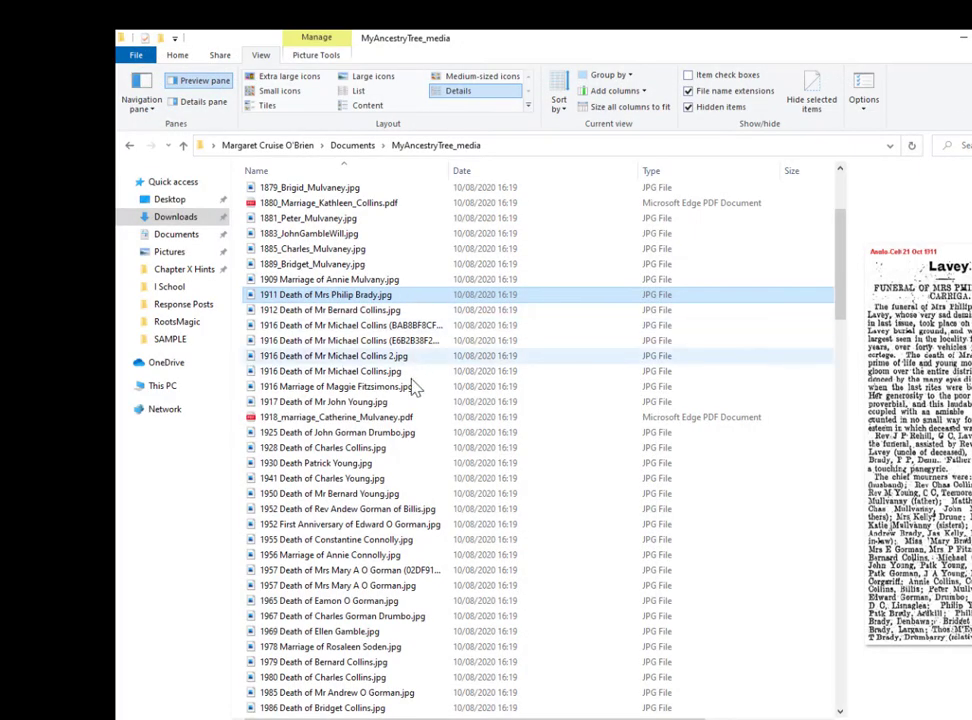
{"action": "scroll", "coordinate": [518, 357], "scroll_direction": "down", "scroll_amount": 1}
{"action": "scroll", "coordinate": [518, 357], "scroll_direction": "down", "scroll_amount": 9}
{"action": "left_click", "coordinate": [300, 418]}
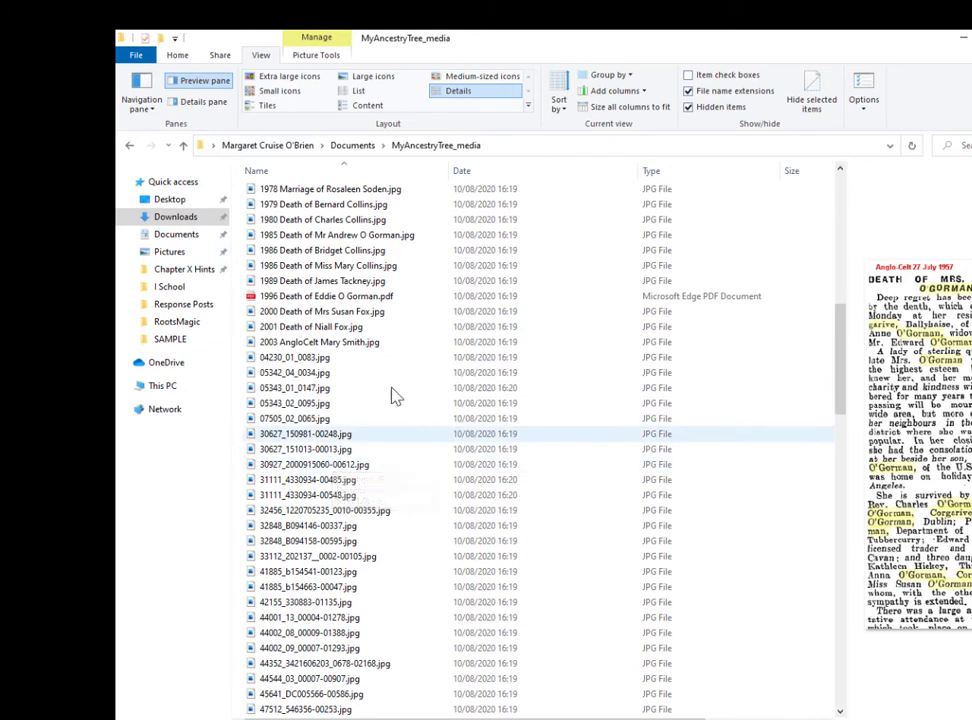
{"action": "left_click", "coordinate": [318, 510]}
{"action": "scroll", "coordinate": [318, 510], "scroll_direction": "down", "scroll_amount": 4}
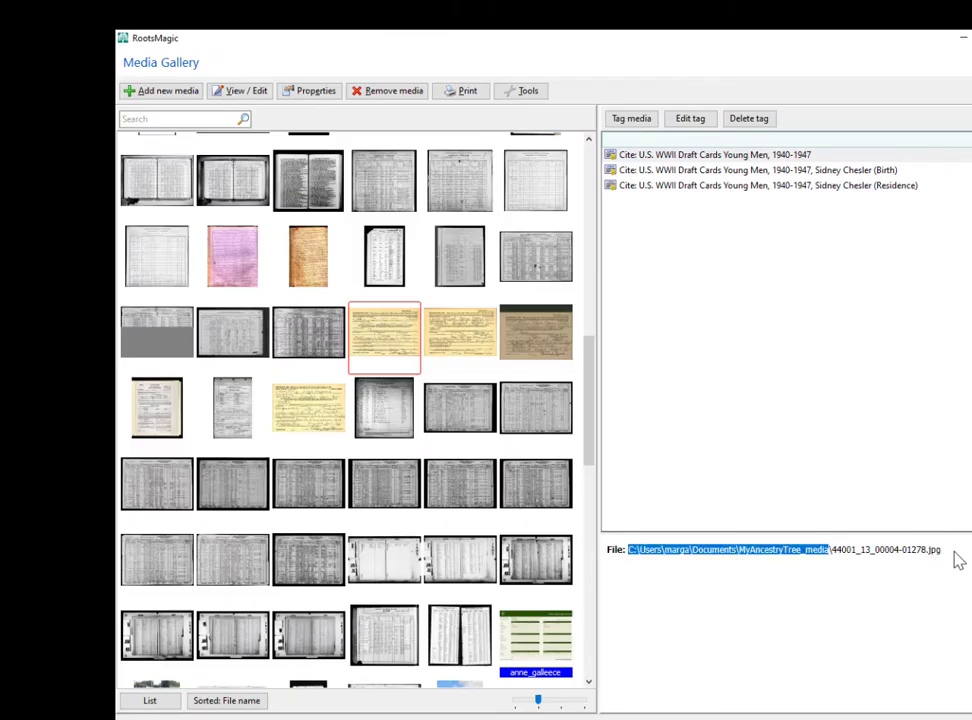
{"action": "left_click_drag", "start_coordinate": [953, 566], "coordinate": [633, 562]}
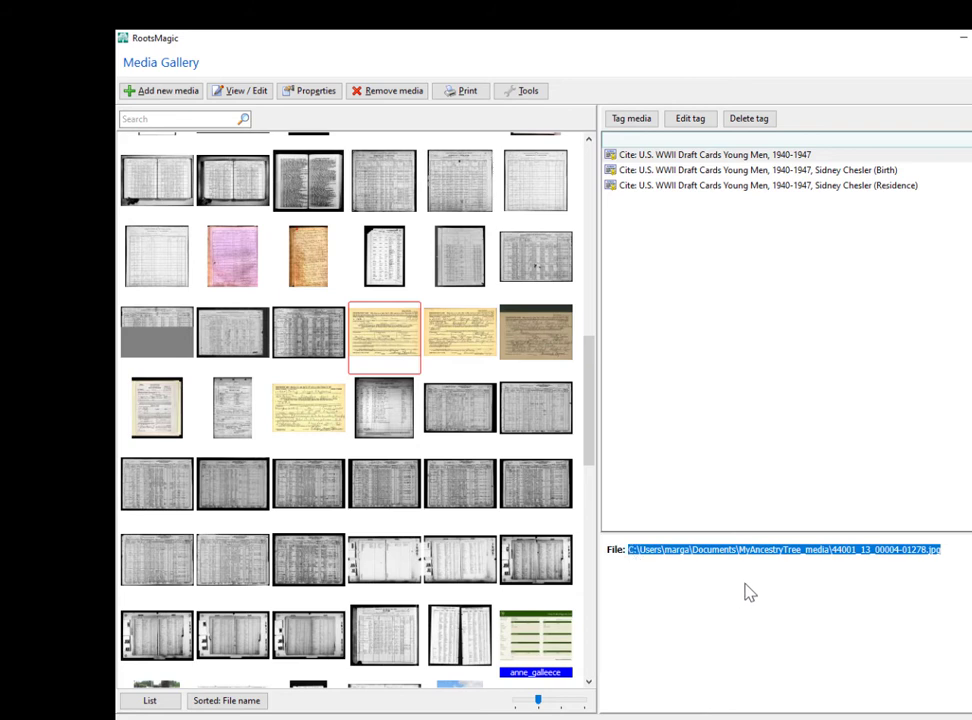
- Open 44001_13_00004-01278.jpg by pasting its full path into Explorer's address bar, and enlarge the photo
{"action": "double_click", "coordinate": [400, 348]}
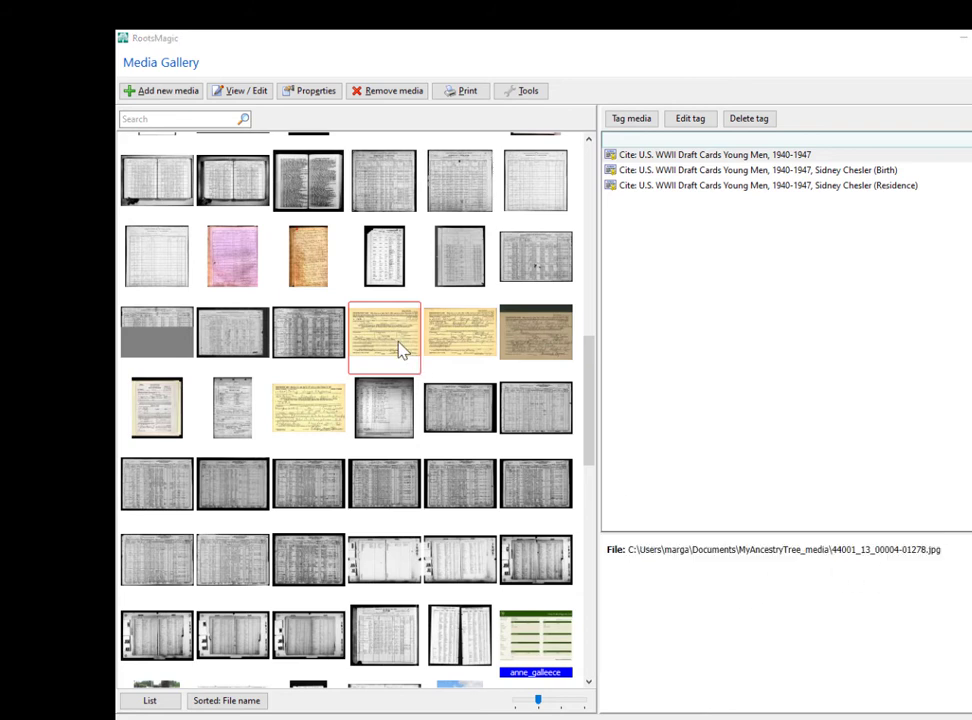
{"action": "left_click", "coordinate": [549, 147]}
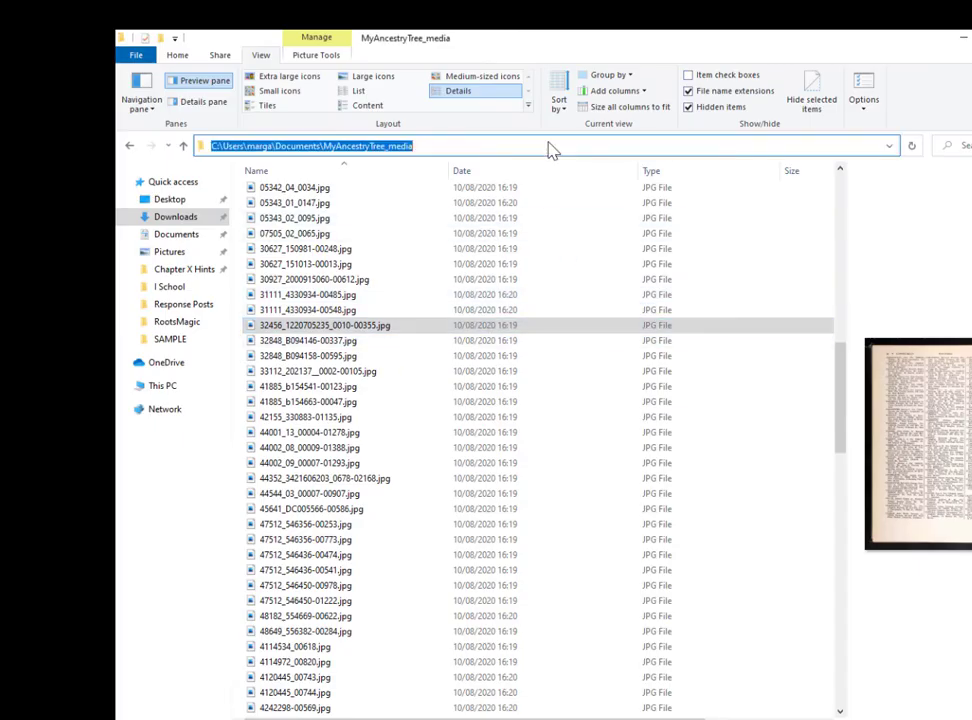
{"action": "key", "text": "ctrl+v"}
{"action": "key", "text": "Return"}
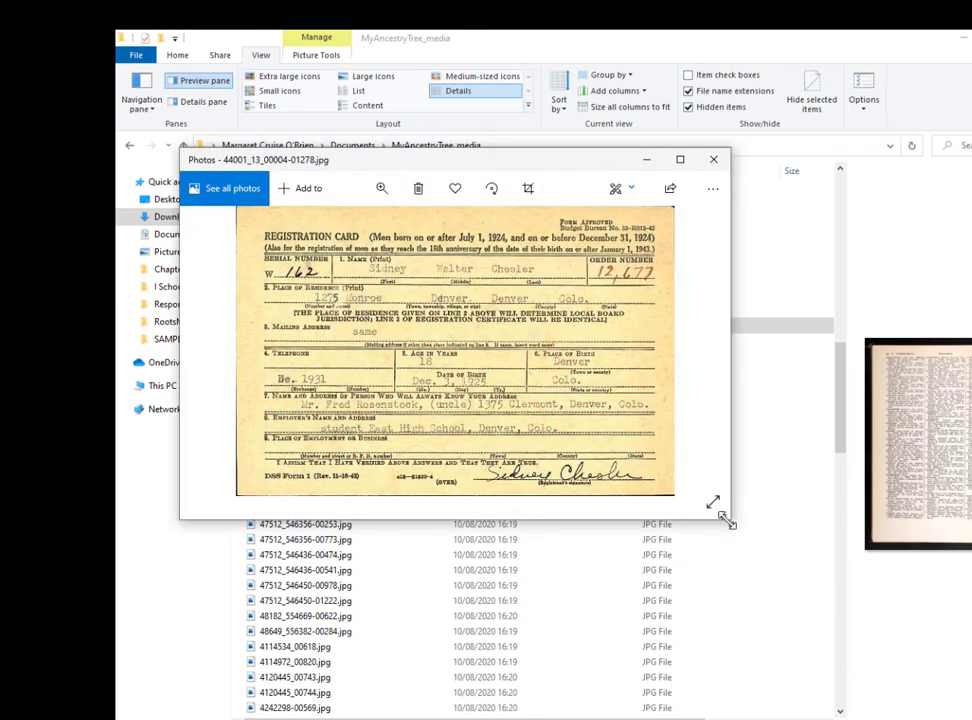
{"action": "left_click_drag", "start_coordinate": [726, 521], "coordinate": [853, 647]}
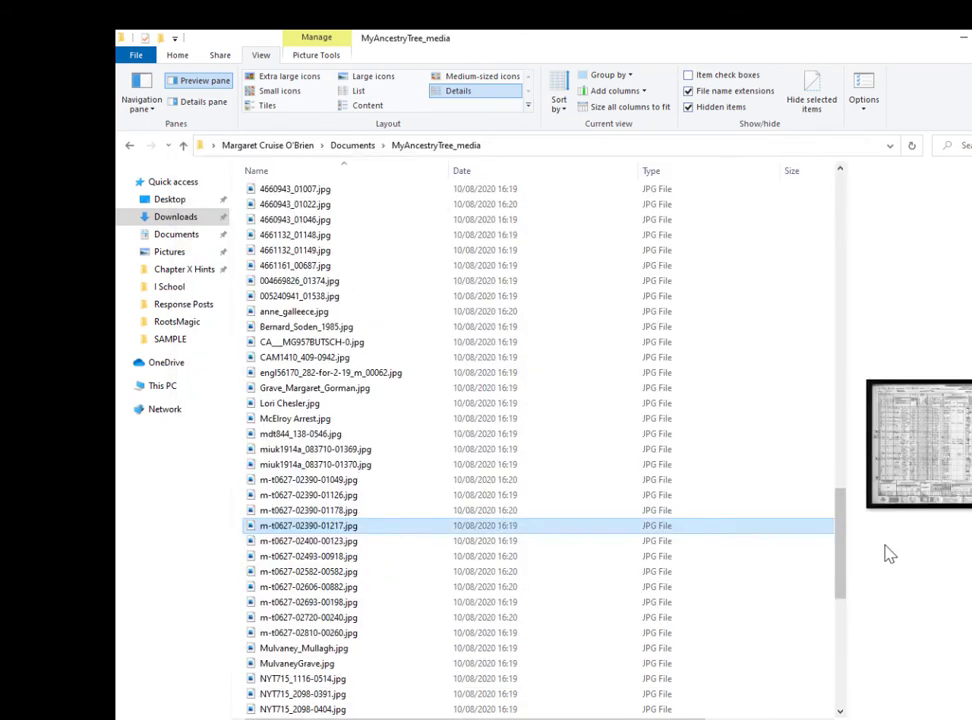
{"action": "left_click_drag", "start_coordinate": [843, 558], "coordinate": [842, 463]}
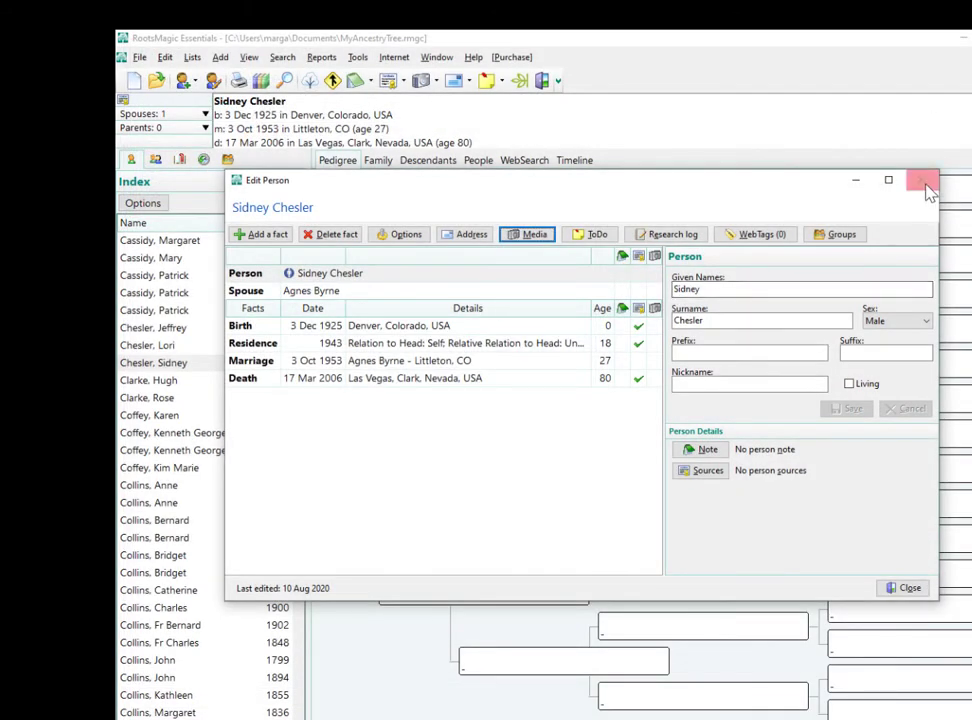
- Close the draft card registrant's Edit Person dialog
{"action": "left_click", "coordinate": [924, 185]}
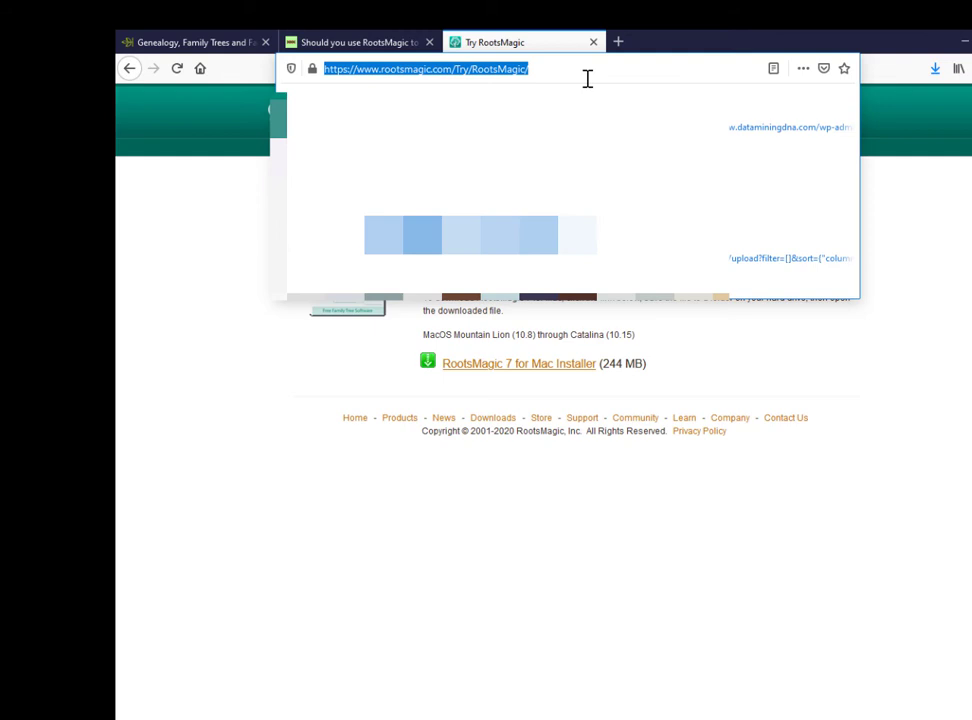
- Bring up the TreeShare – Rename Cryptic Filenames for Citation Media article and skim its opening
{"action": "left_click", "coordinate": [278, 494]}
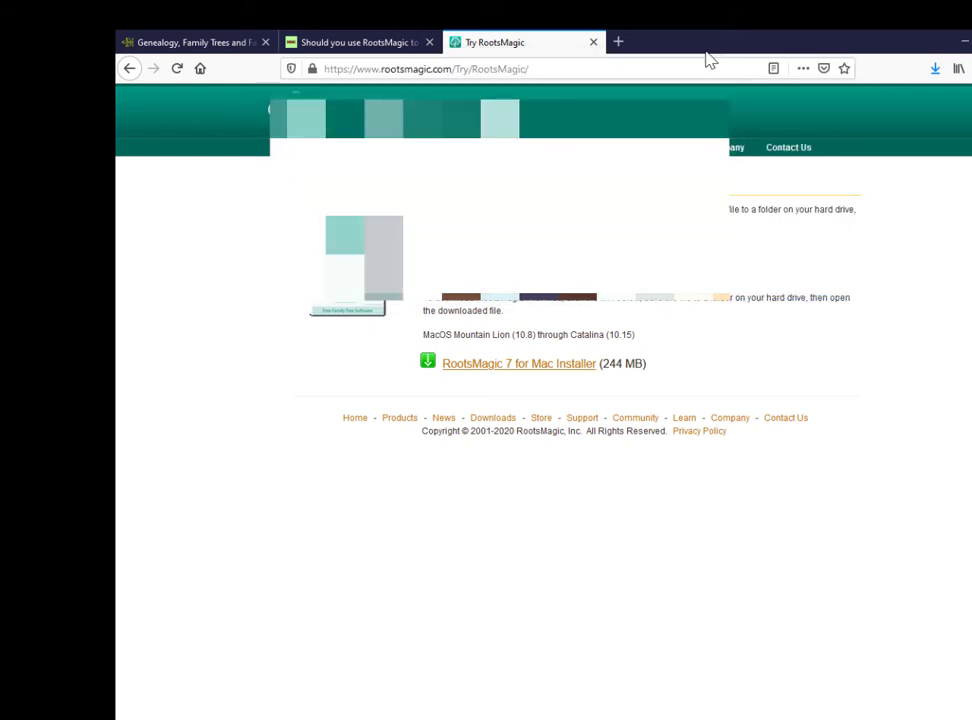
{"action": "left_click", "coordinate": [627, 72]}
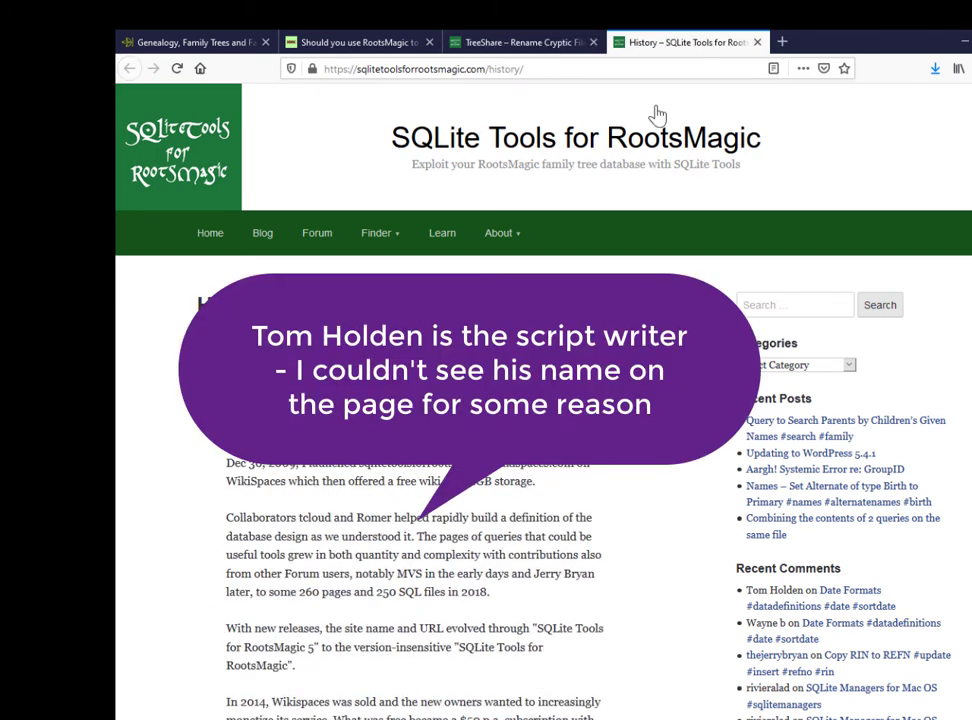
{"action": "left_click", "coordinate": [545, 48]}
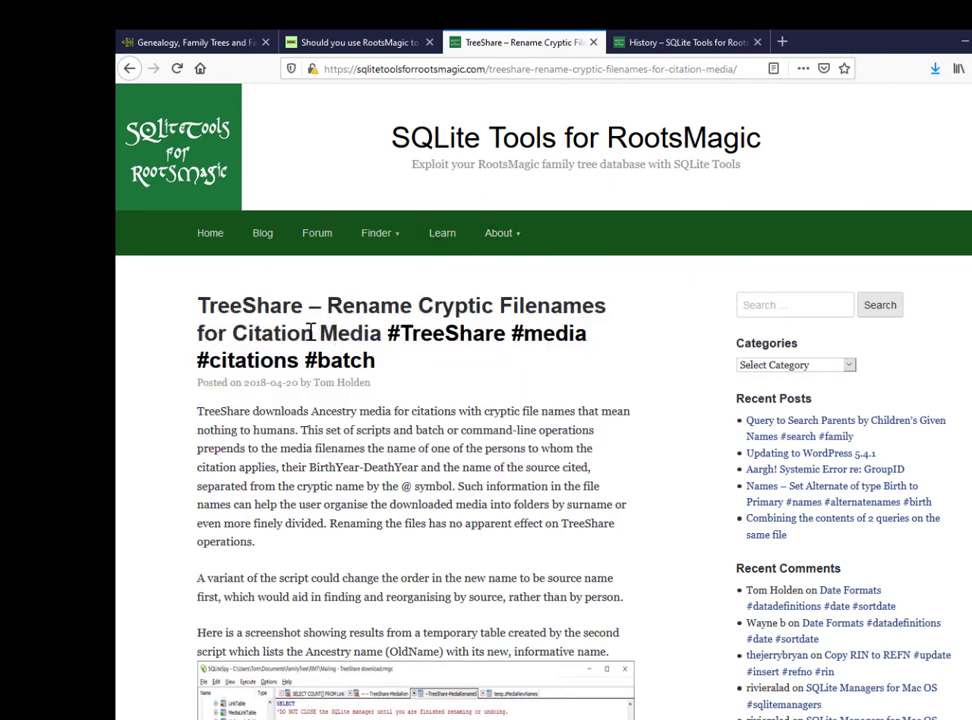
{"action": "scroll", "coordinate": [540, 483], "scroll_direction": "down", "scroll_amount": 1}
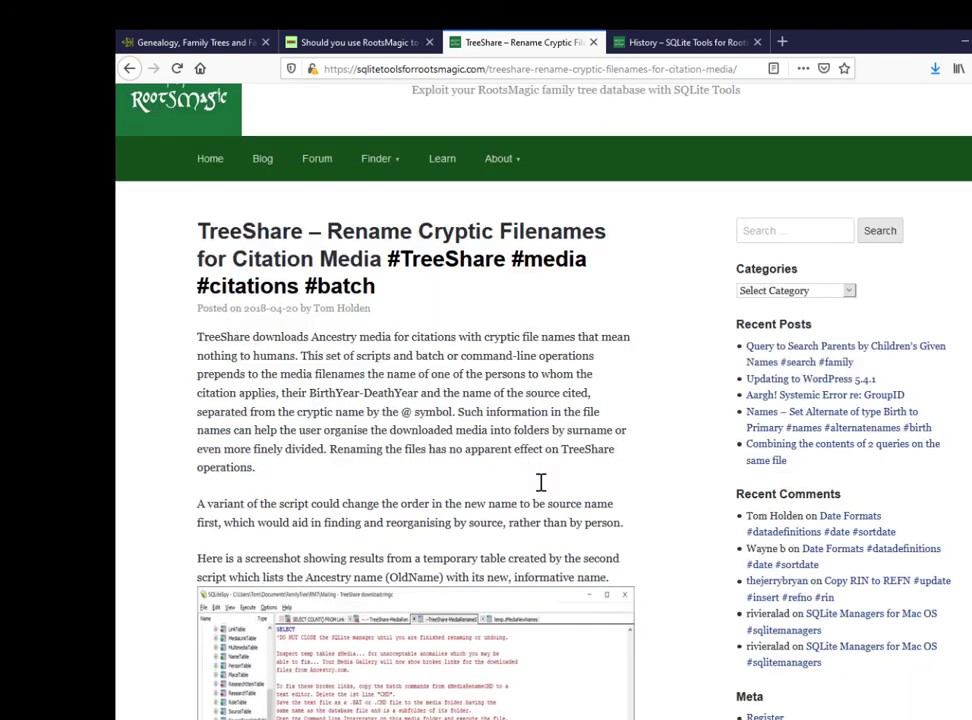
{"action": "scroll", "coordinate": [540, 488], "scroll_direction": "down", "scroll_amount": 2}
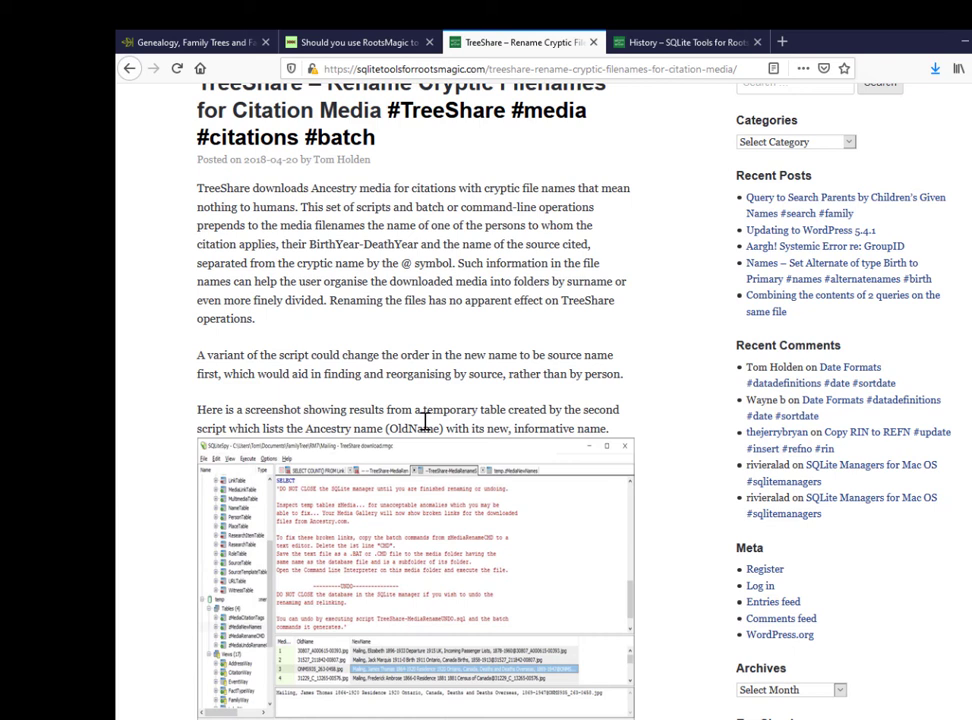
{"action": "scroll", "coordinate": [448, 373], "scroll_direction": "up", "scroll_amount": 1}
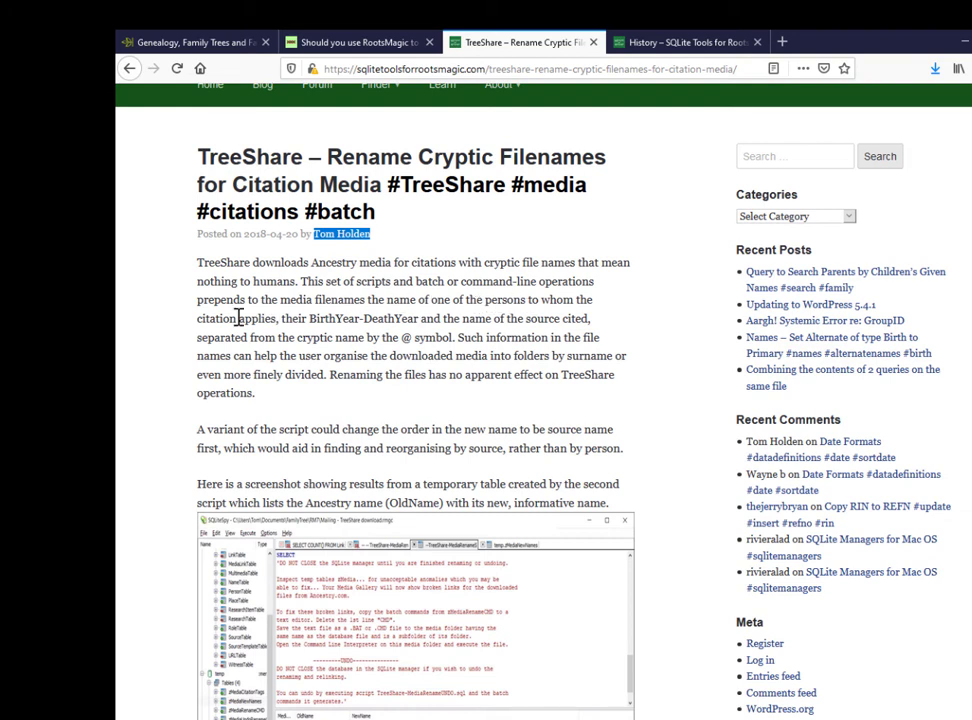
- Highlight the source-name phrase, the renaming-has-no-effect sentence, and 'SQLite manager' in risk 3
{"action": "left_click_drag", "start_coordinate": [297, 320], "coordinate": [582, 321]}
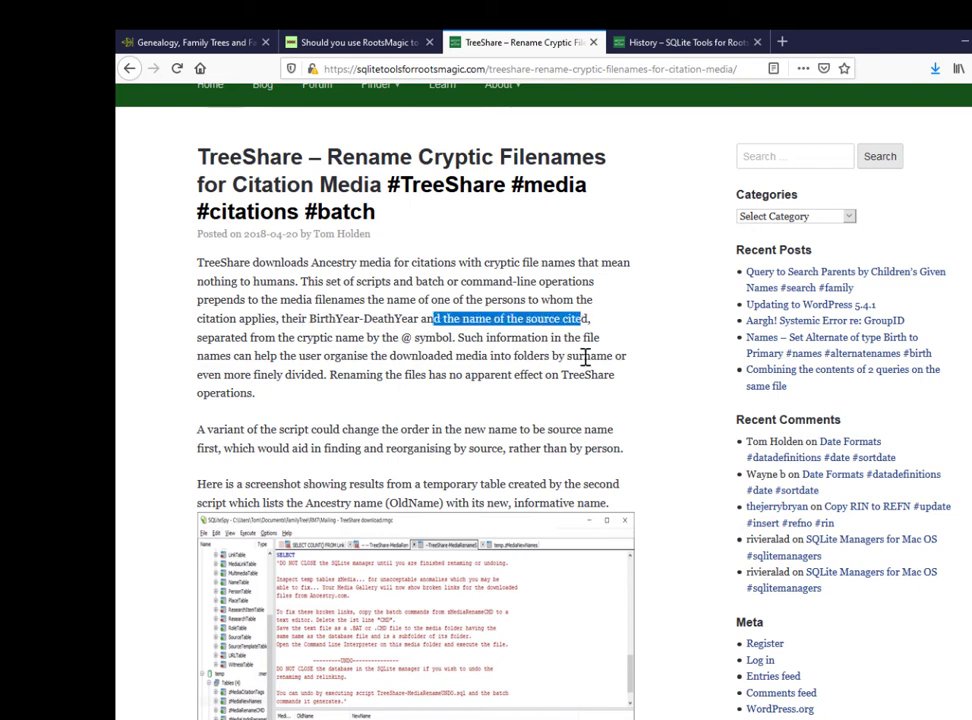
{"action": "left_click", "coordinate": [585, 357]}
{"action": "scroll", "coordinate": [453, 284], "scroll_direction": "down", "scroll_amount": 1}
{"action": "left_click_drag", "start_coordinate": [330, 301], "coordinate": [338, 323]}
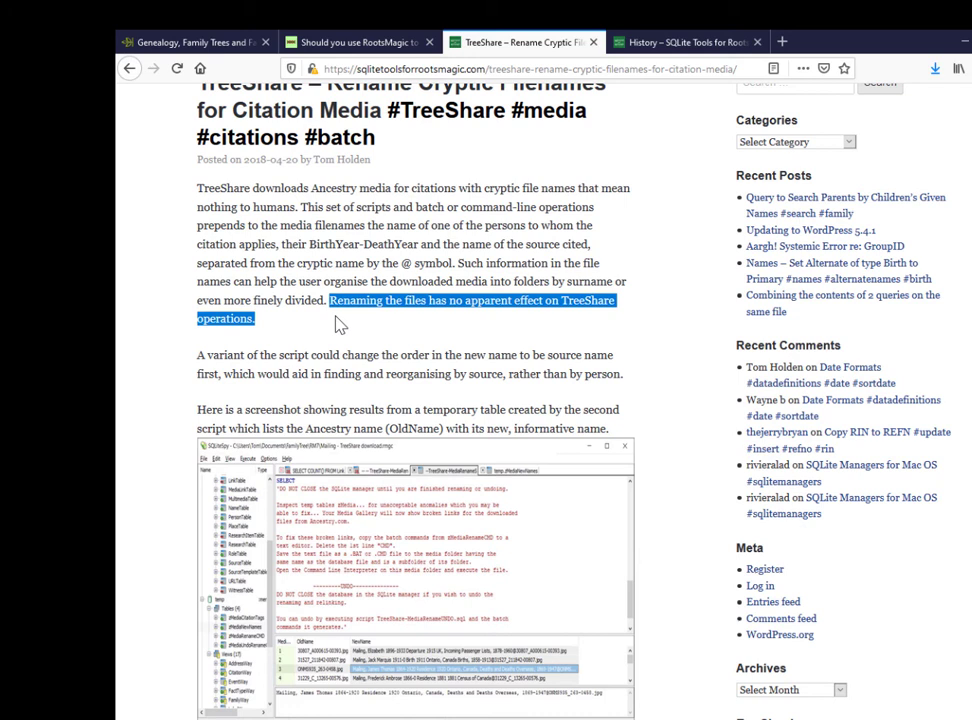
{"action": "scroll", "coordinate": [325, 495], "scroll_direction": "down", "scroll_amount": 10}
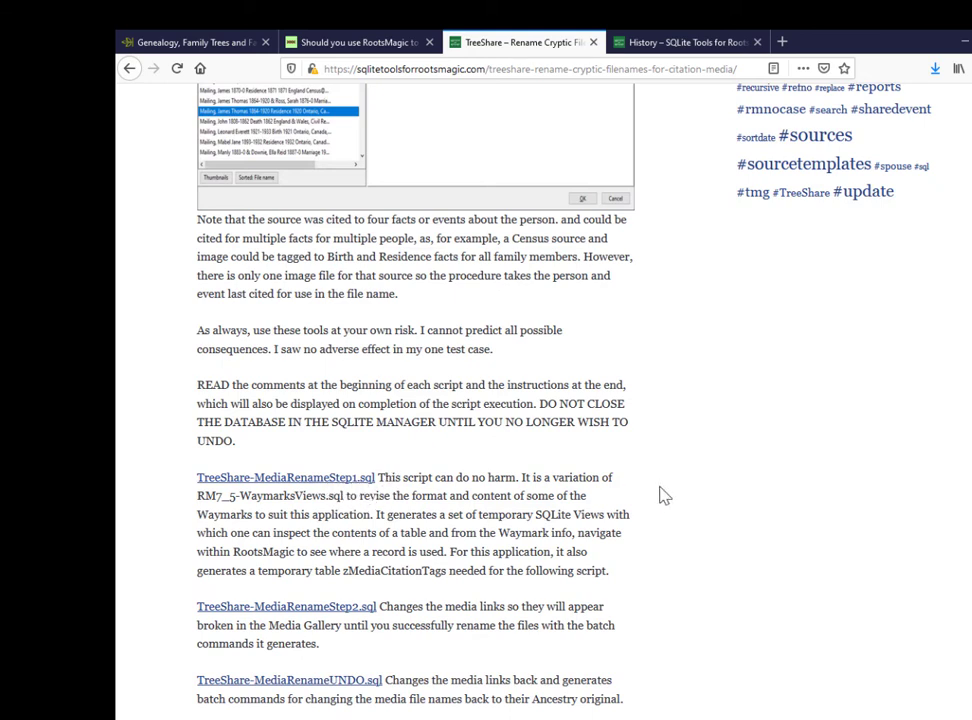
{"action": "scroll", "coordinate": [333, 510], "scroll_direction": "down", "scroll_amount": 5}
{"action": "left_click_drag", "start_coordinate": [328, 511], "coordinate": [246, 512]}
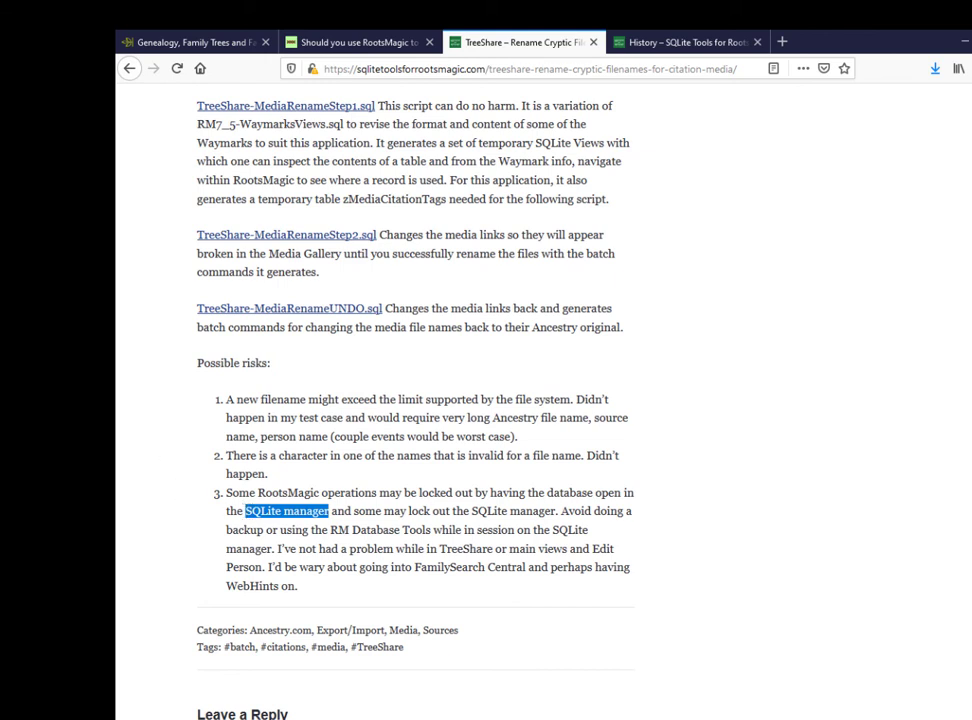
- Install DB Browser for SQLite 3.12.0 with the default shortcuts and features, then finish the wizard
{"action": "key", "text": "alt+Tab"}
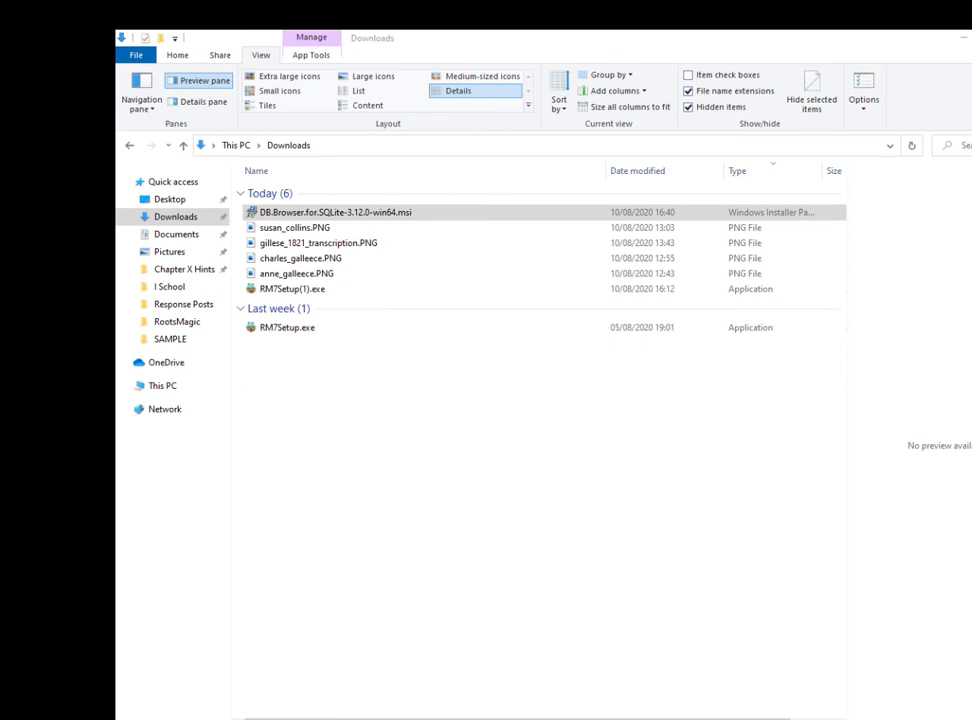
{"action": "left_click_drag", "start_coordinate": [510, 276], "coordinate": [521, 171]}
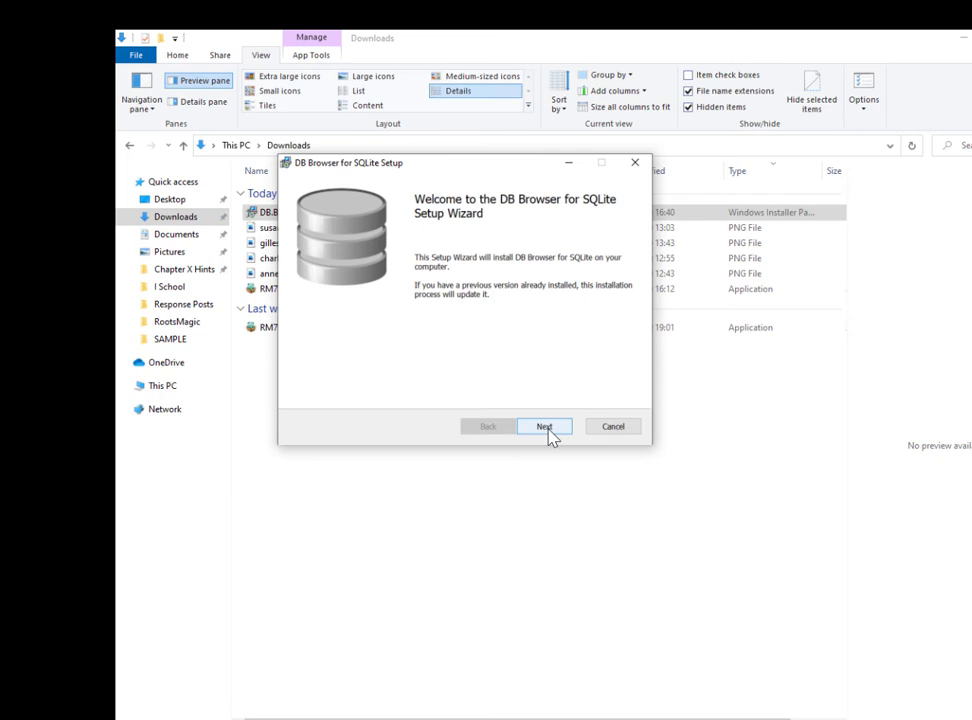
{"action": "left_click", "coordinate": [546, 428]}
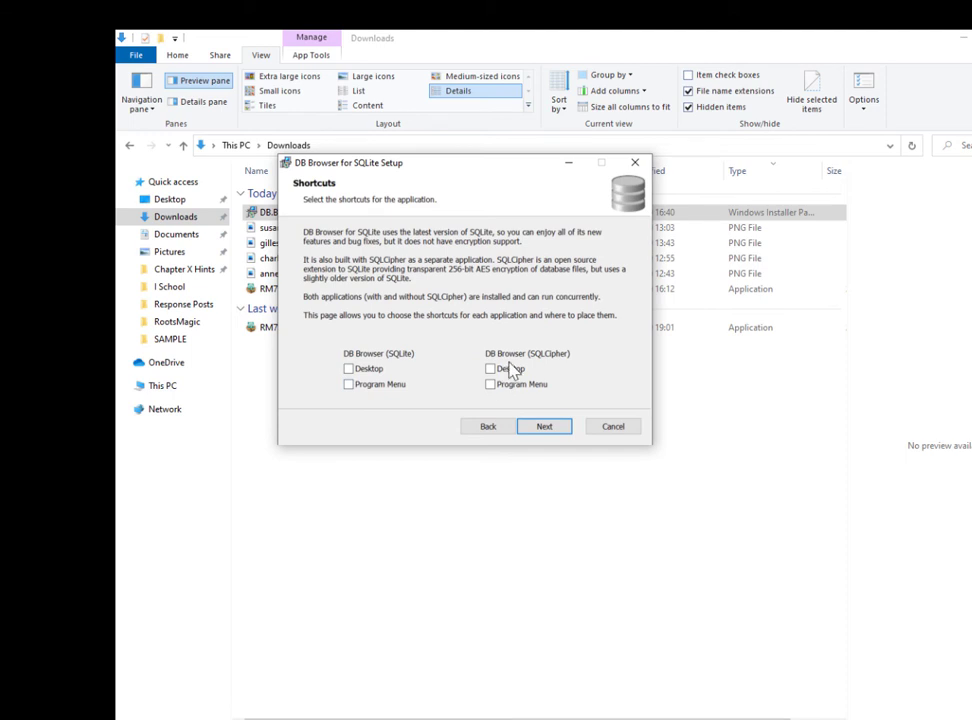
{"action": "left_click", "coordinate": [541, 430]}
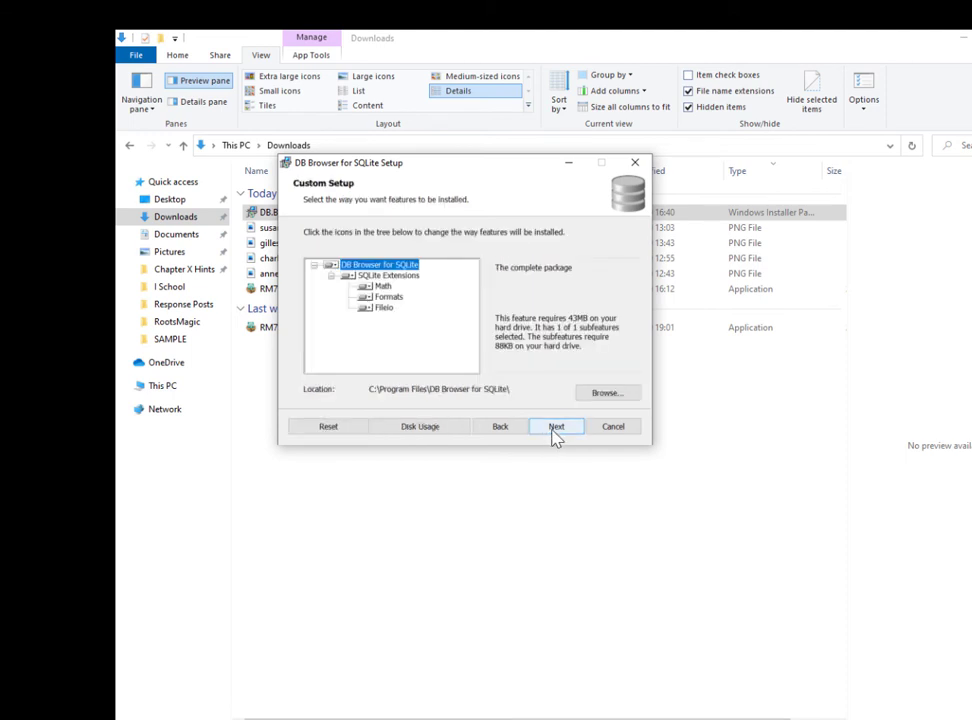
{"action": "left_click", "coordinate": [556, 428]}
{"action": "left_click", "coordinate": [547, 428]}
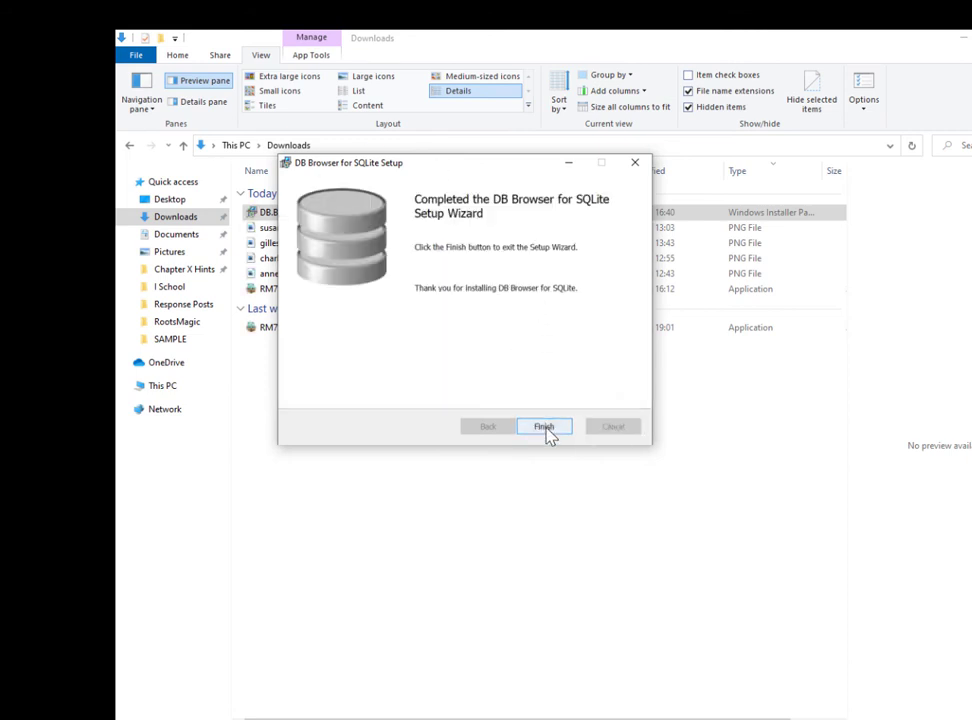
{"action": "left_click", "coordinate": [546, 428]}
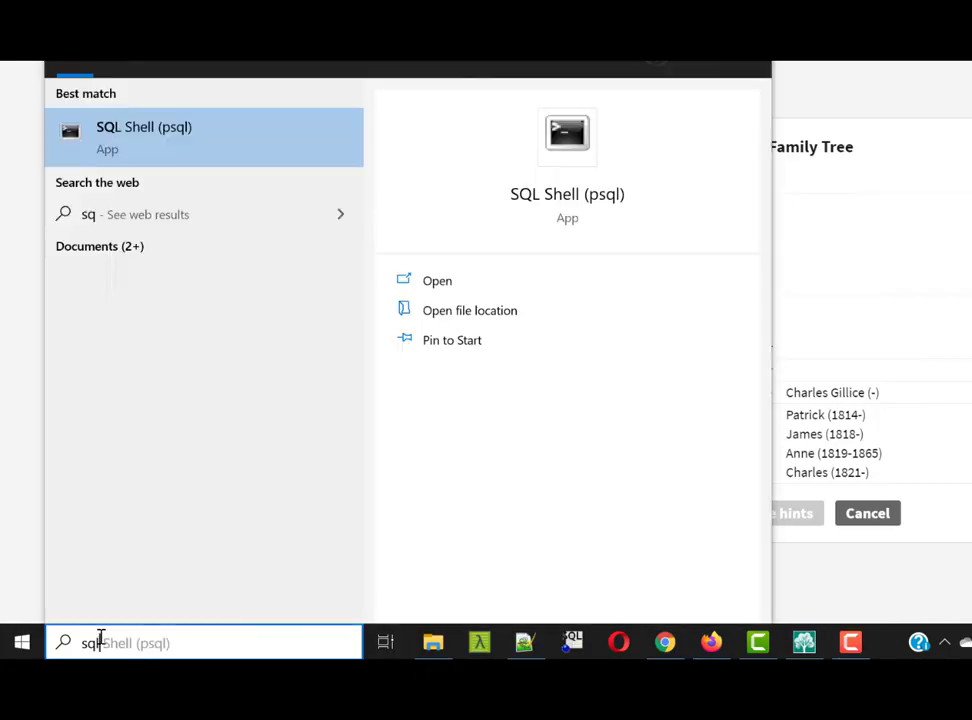
- Launch DB Browser (SQLite) from Start, maximize it, and choose File > Open Database
{"action": "type", "text": "l"}
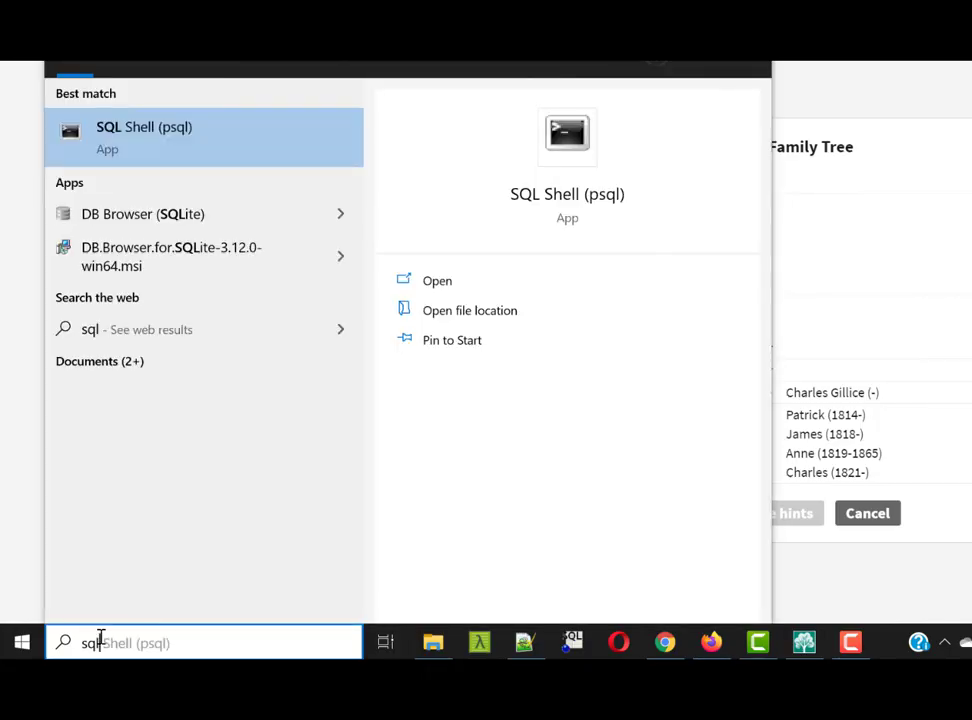
{"action": "left_click", "coordinate": [204, 216]}
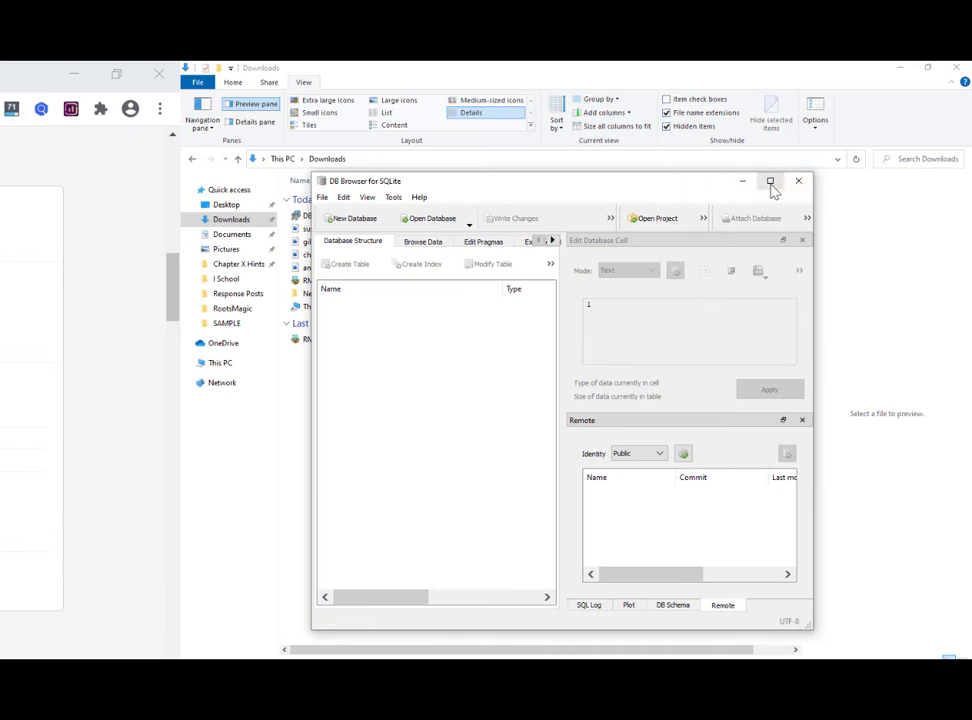
{"action": "left_click", "coordinate": [770, 182]}
{"action": "left_click", "coordinate": [191, 81]}
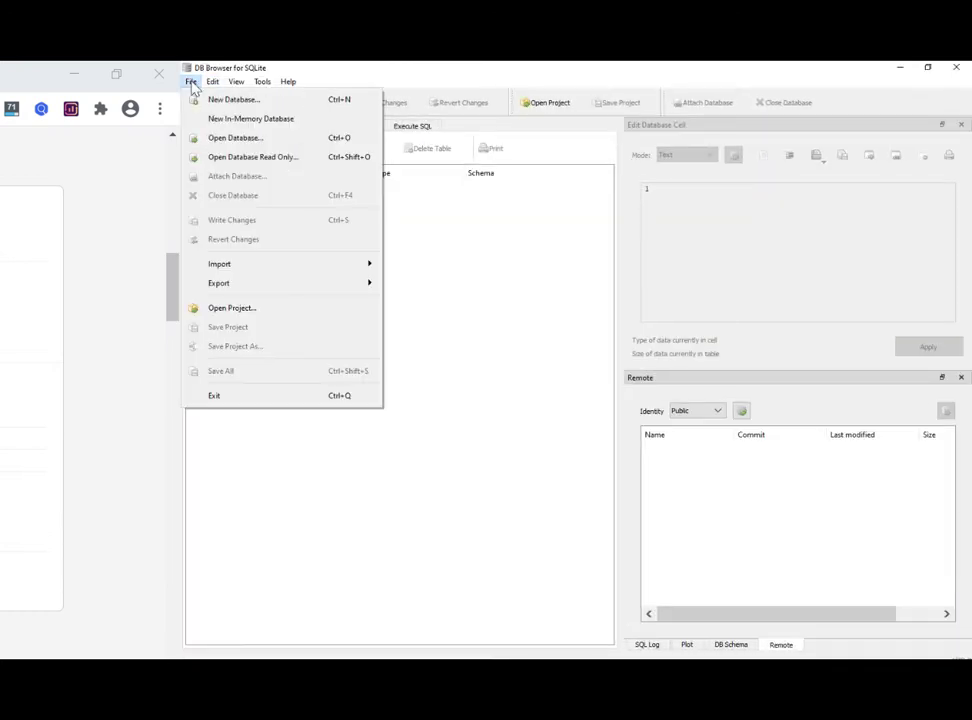
{"action": "left_click", "coordinate": [248, 145]}
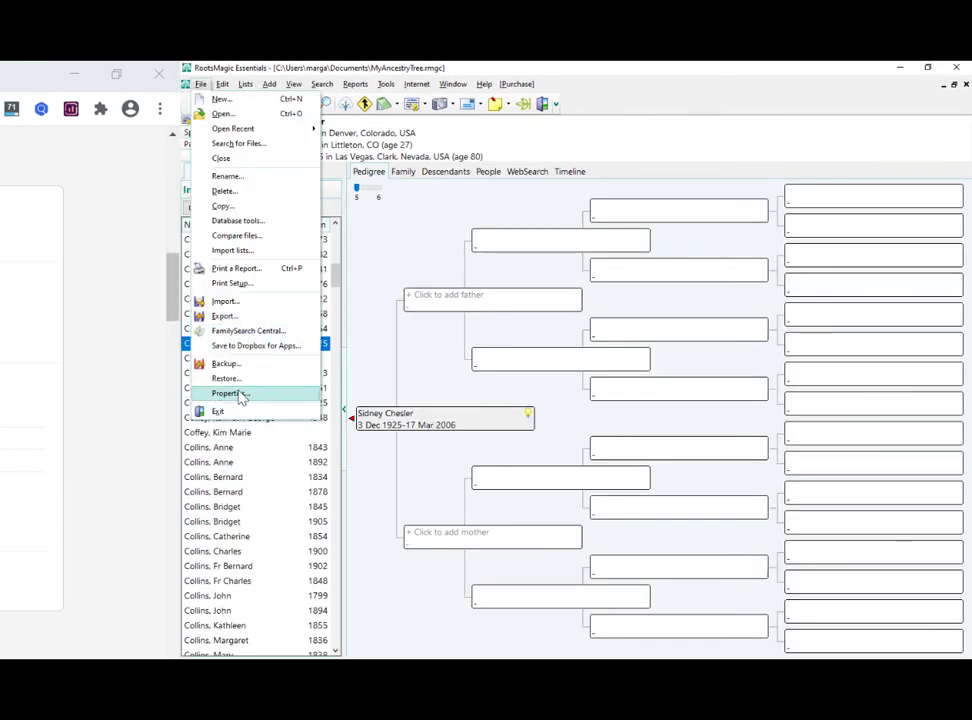
- Check RootsMagic's Database Properties for MyAncestryTree.rmgc (491 people) to find its location
{"action": "left_click", "coordinate": [241, 396]}
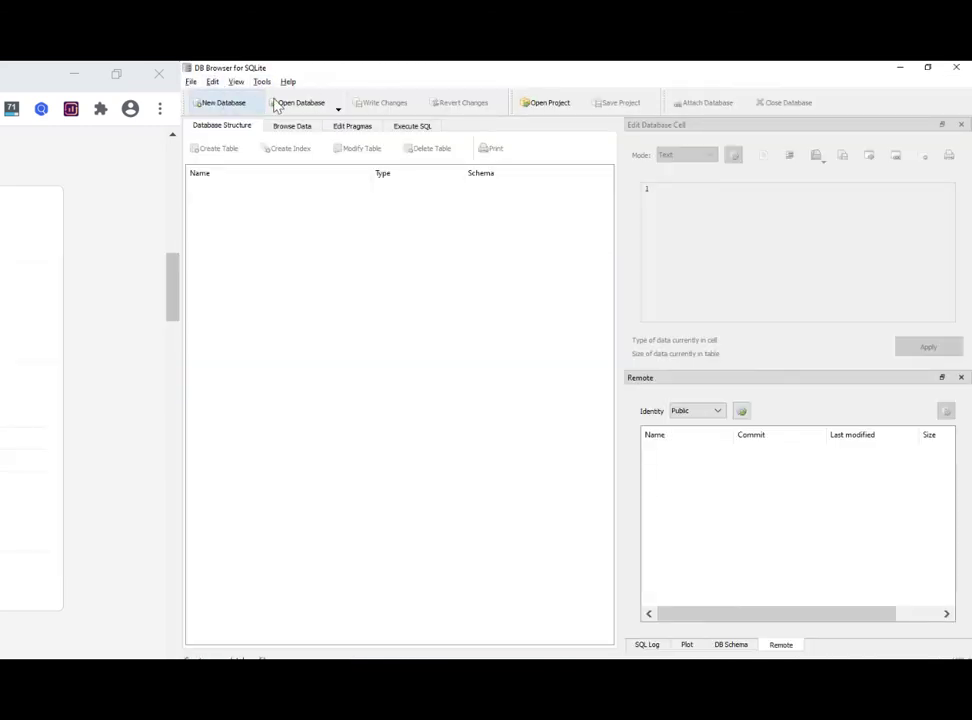
- Open MyAncestryTree.rmgc from Documents, listing all file types, and switch to the Execute SQL tab
{"action": "left_click", "coordinate": [331, 112]}
{"action": "left_click", "coordinate": [272, 260]}
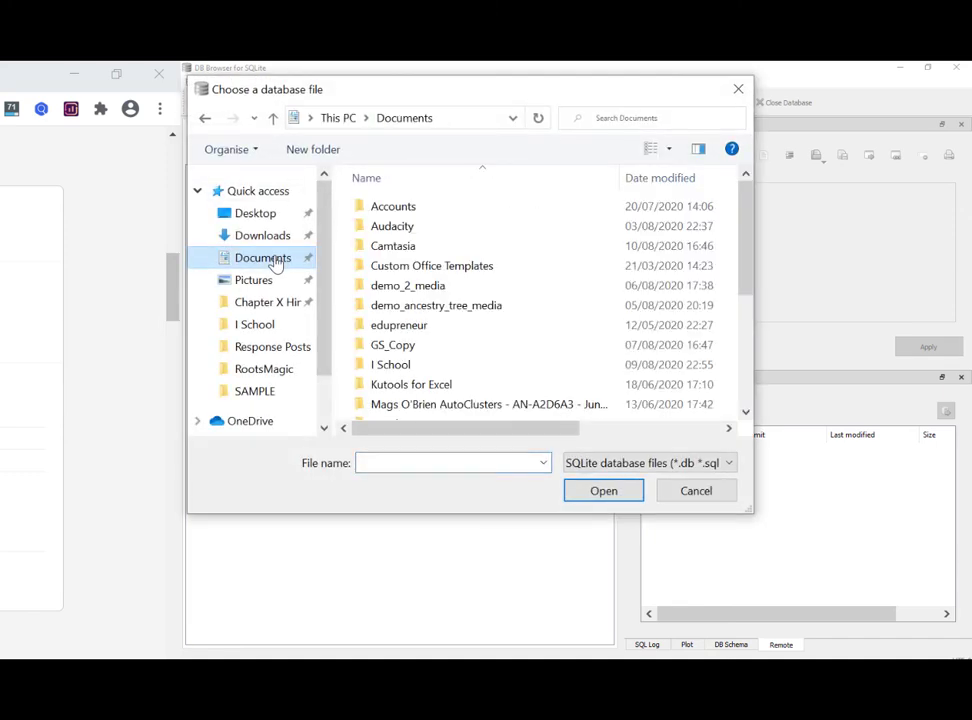
{"action": "scroll", "coordinate": [735, 210], "scroll_direction": "down", "scroll_amount": 3}
{"action": "left_click", "coordinate": [648, 462]}
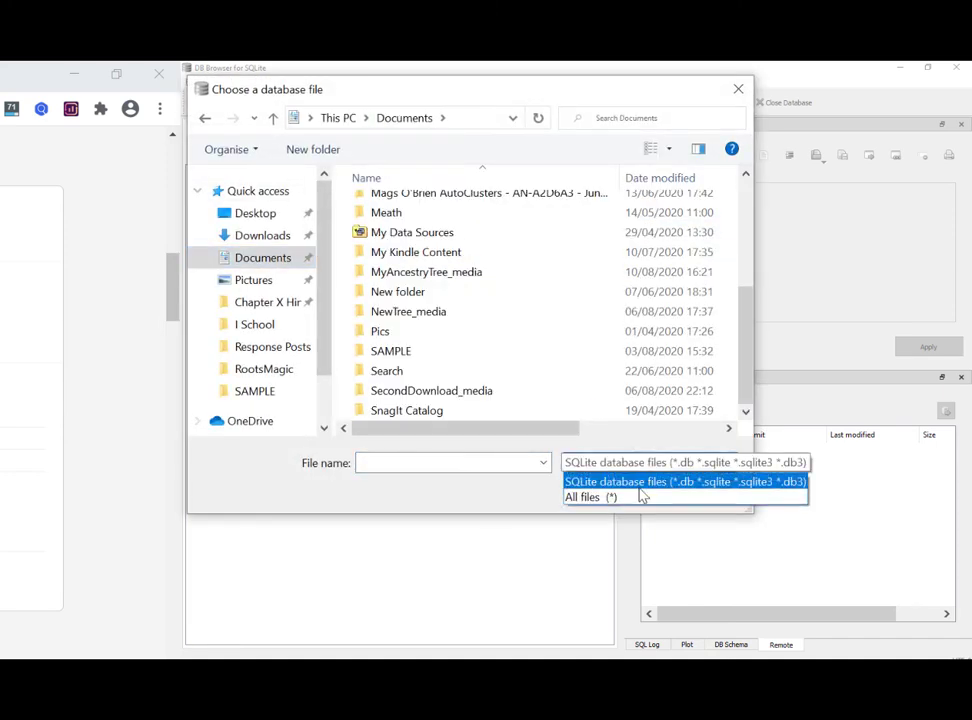
{"action": "left_click", "coordinate": [640, 498]}
{"action": "left_click_drag", "start_coordinate": [749, 228], "coordinate": [753, 373]}
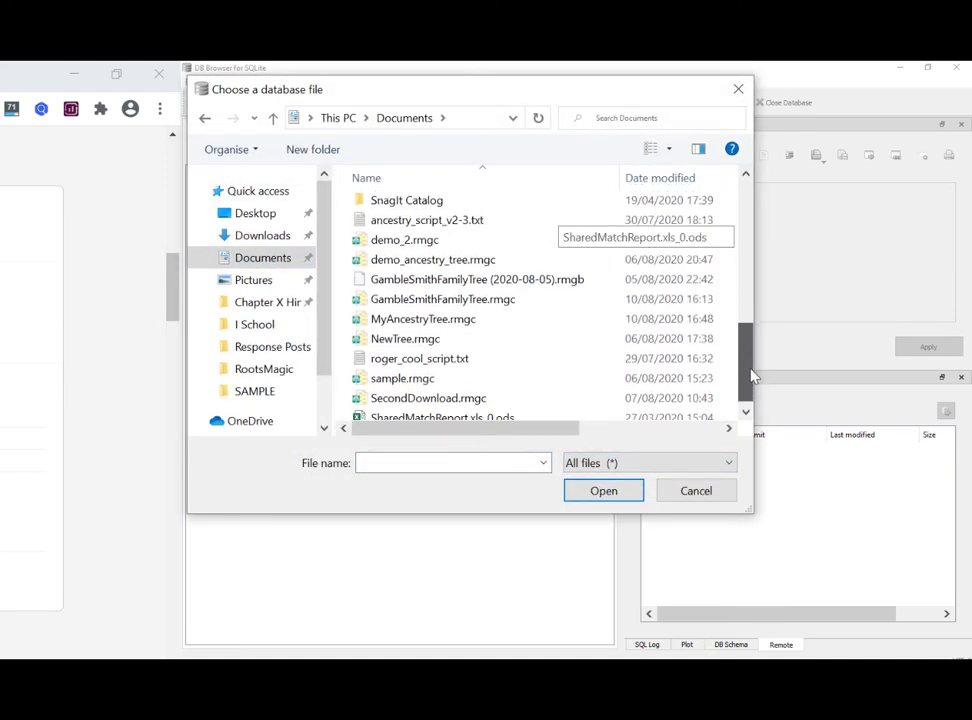
{"action": "double_click", "coordinate": [468, 318]}
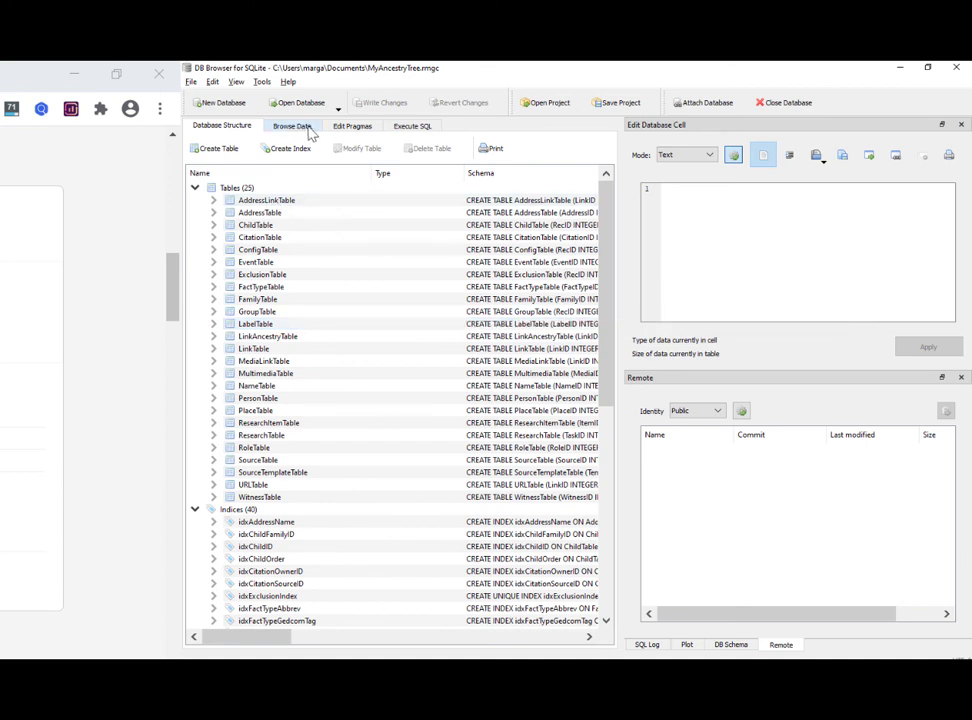
{"action": "left_click", "coordinate": [407, 130]}
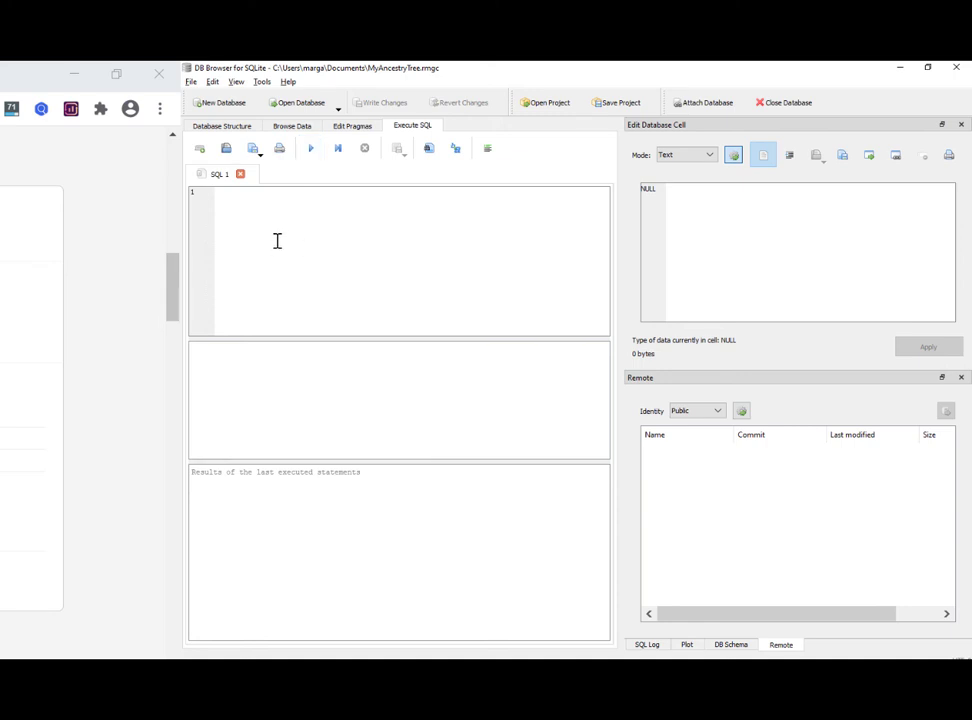
{"action": "key", "text": "super+Right"}
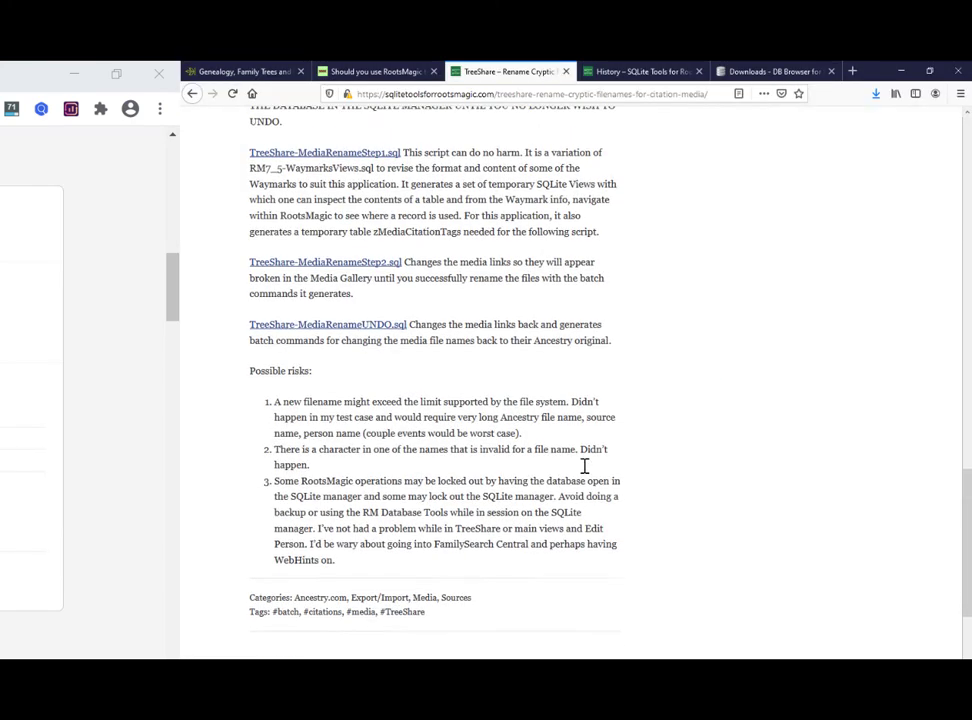
- Right-click the TreeShare-MediaRenameStep1.sql link in the article, then dismiss the menu
{"action": "scroll", "coordinate": [582, 464], "scroll_direction": "up", "scroll_amount": 5}
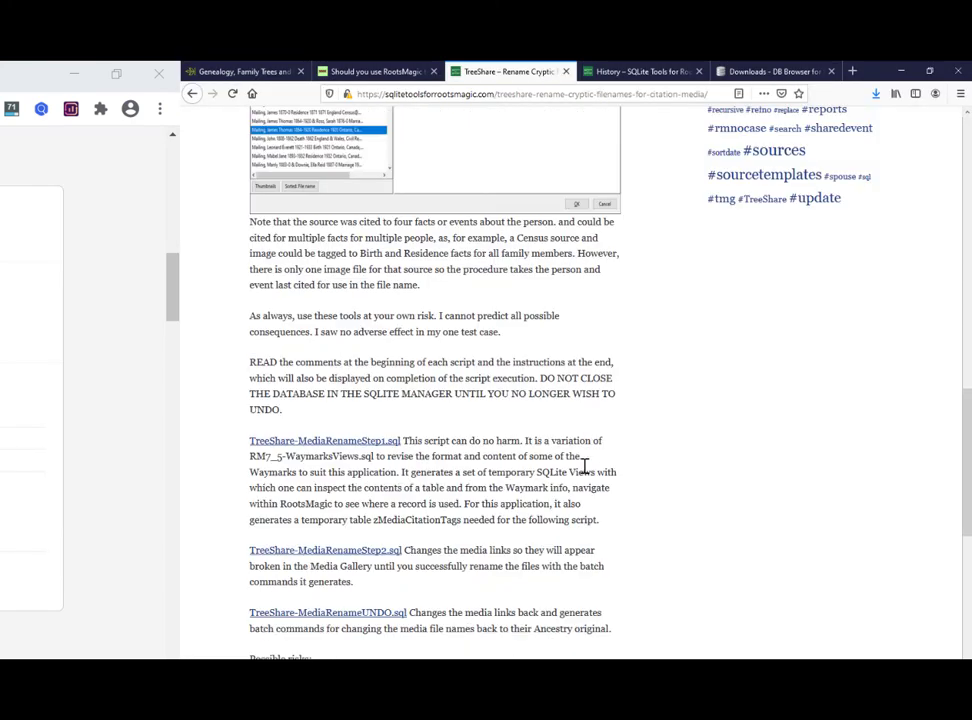
{"action": "right_click", "coordinate": [351, 447]}
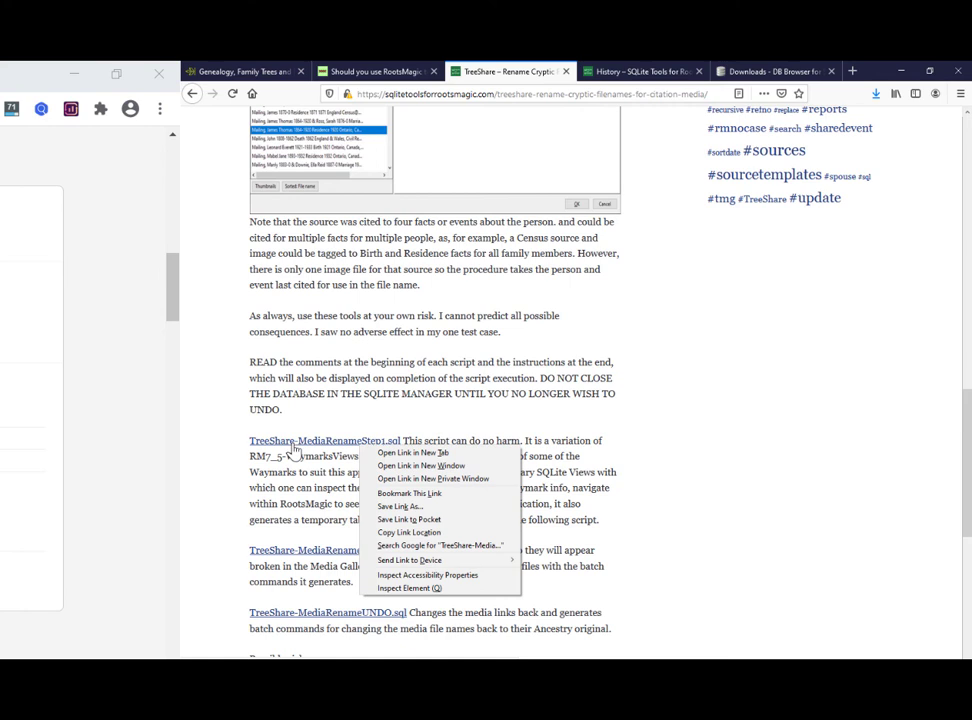
{"action": "left_click", "coordinate": [666, 494]}
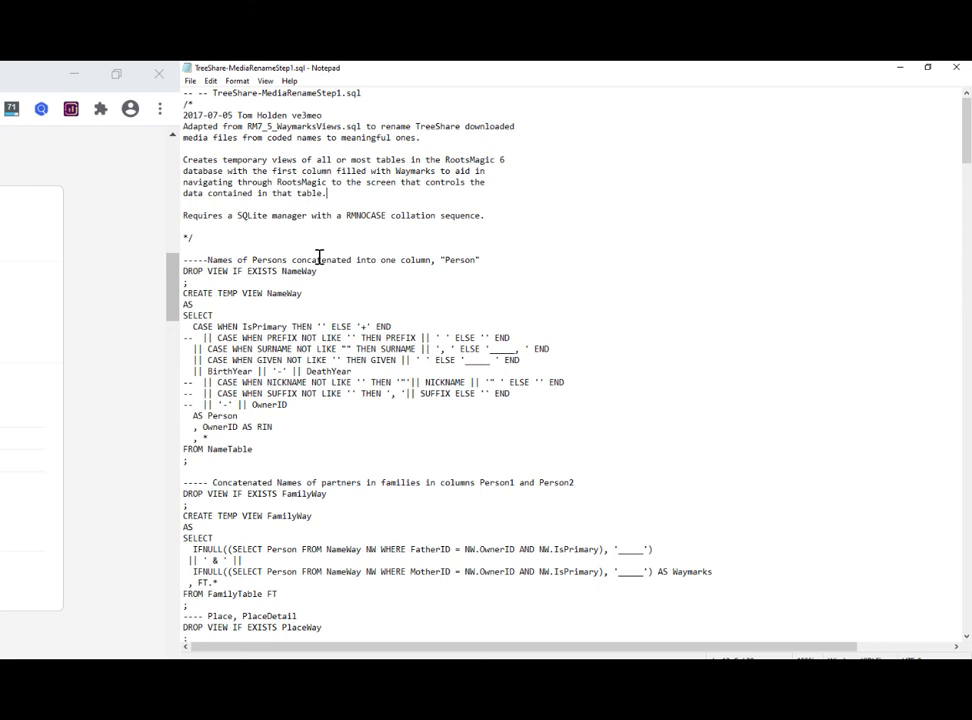
- Scroll to the end of the Step 1 script, select it all, and return to DB Browser
{"action": "scroll", "coordinate": [319, 258], "scroll_direction": "down", "scroll_amount": 20}
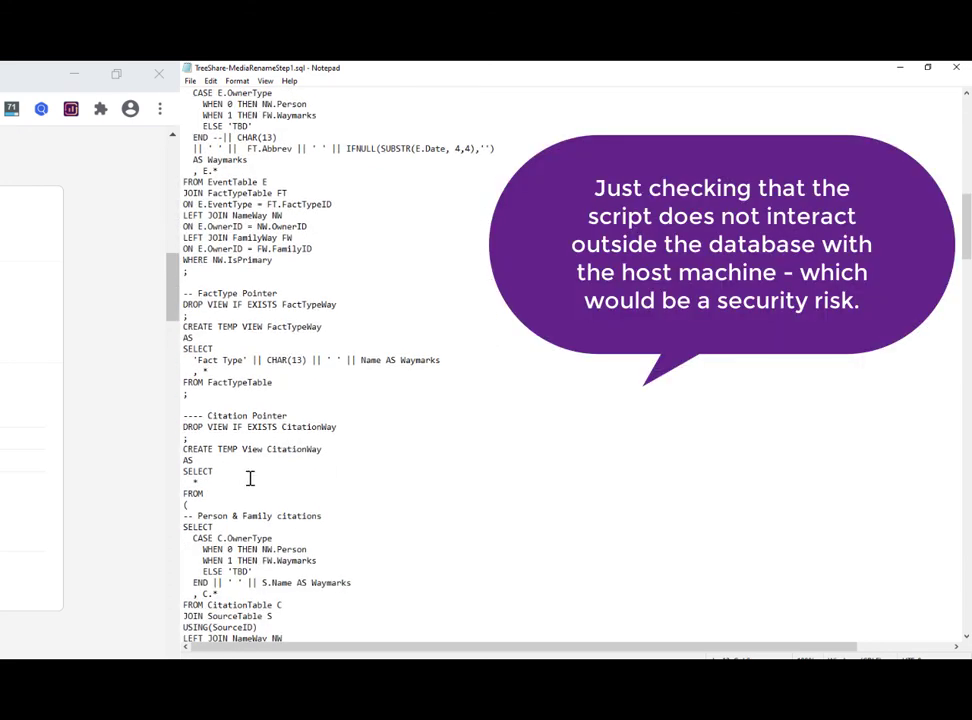
{"action": "scroll", "coordinate": [250, 478], "scroll_direction": "down", "scroll_amount": 12}
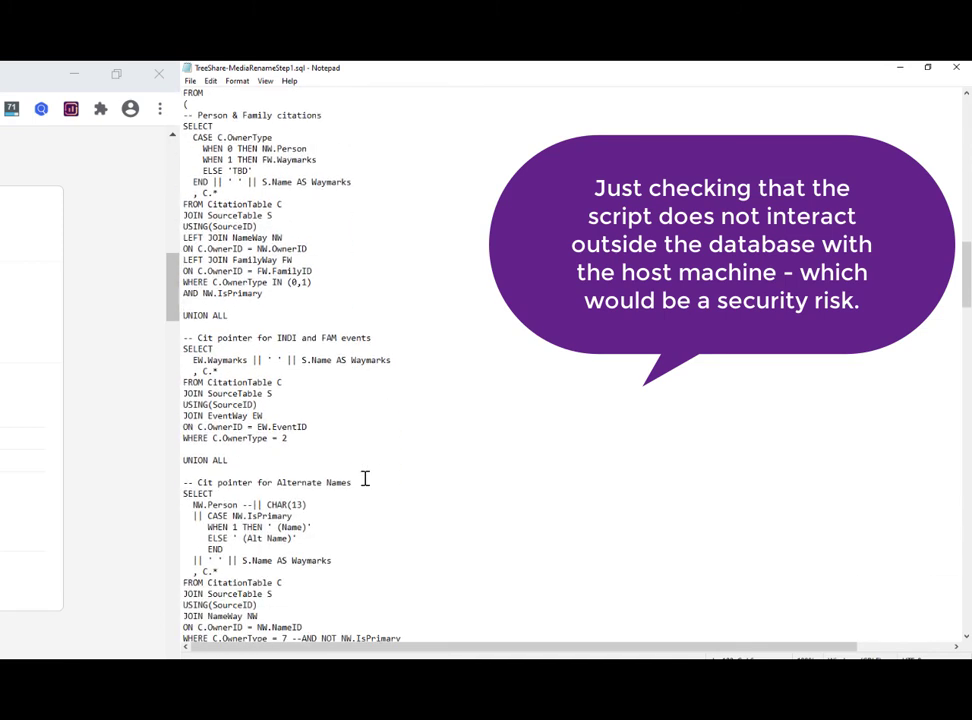
{"action": "scroll", "coordinate": [365, 478], "scroll_direction": "down", "scroll_amount": 20}
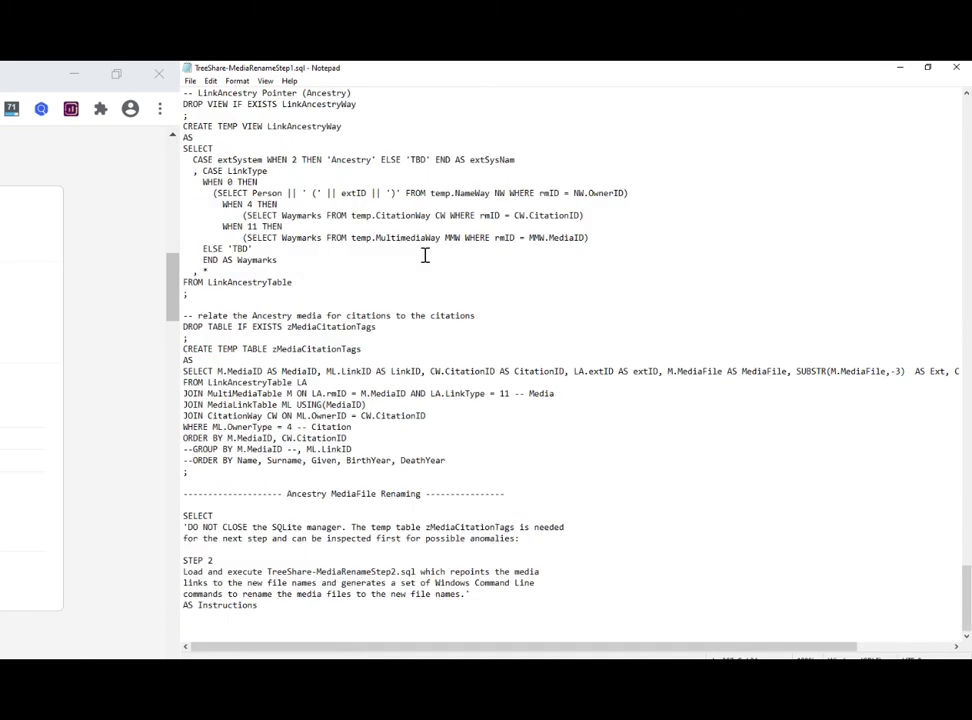
{"action": "key", "text": "ctrl+a"}
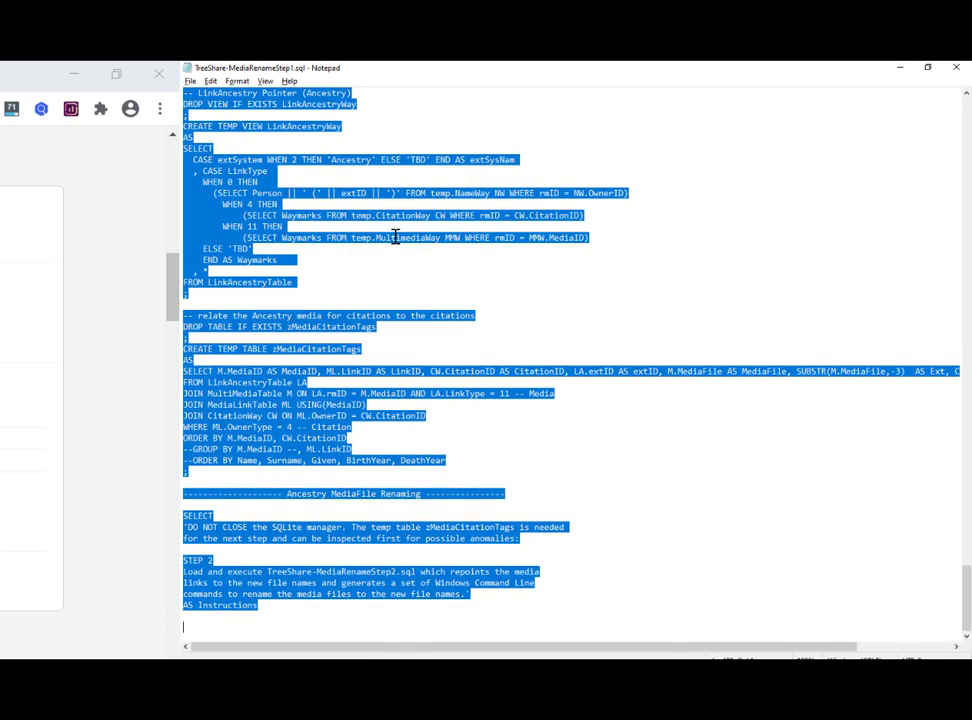
{"action": "key", "text": "alt+Tab"}
- Paste the Step 1 script into SQL 1 and execute it, accepting the RMNOCASE collation prompt
{"action": "key", "text": "ctrl+v"}
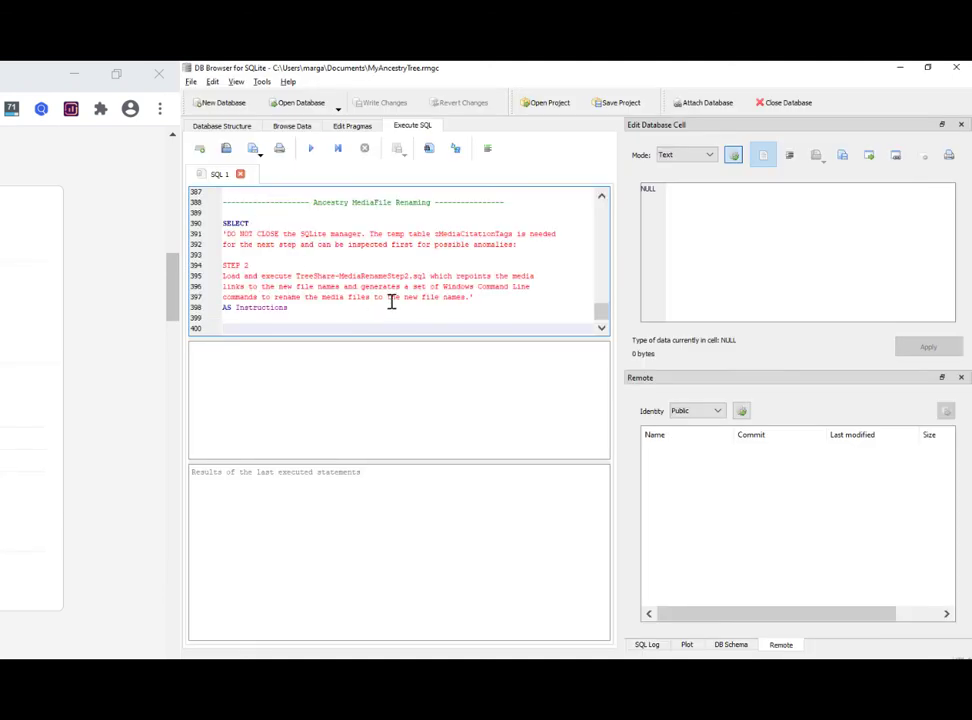
{"action": "left_click", "coordinate": [311, 149]}
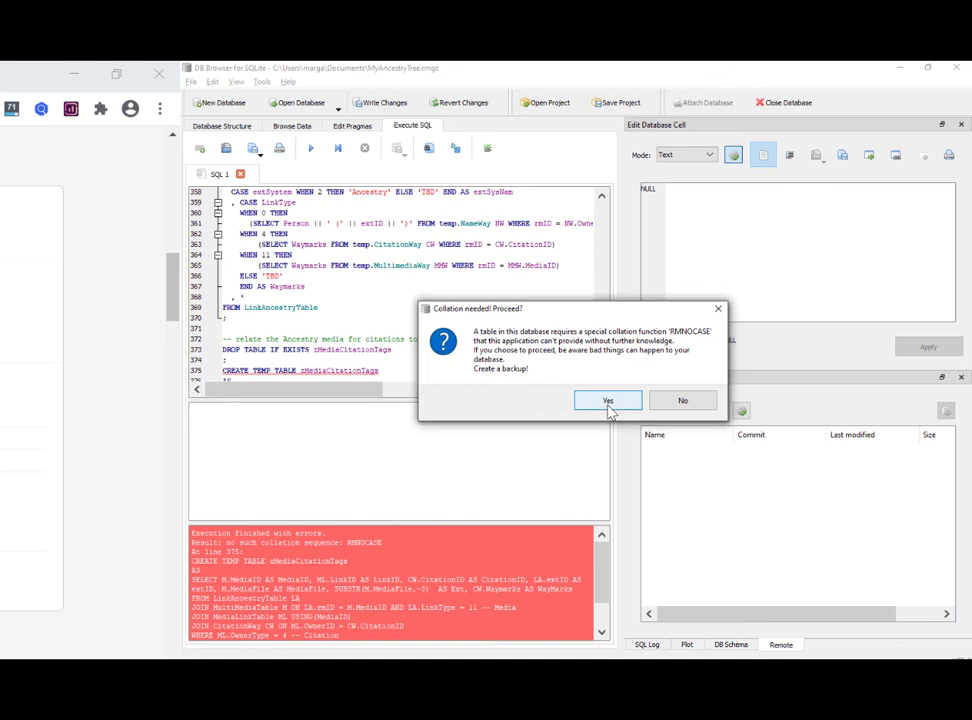
{"action": "left_click", "coordinate": [608, 404]}
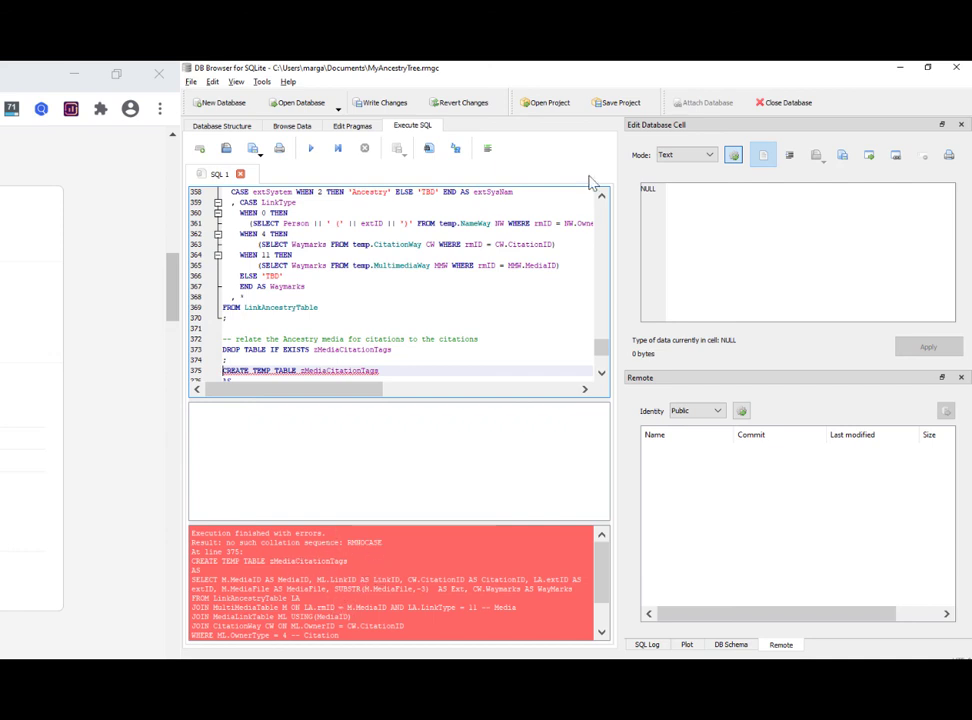
- Open a second, empty SQL editor tab (SQL 2)
{"action": "scroll", "coordinate": [400, 285], "scroll_direction": "down", "scroll_amount": 8}
{"action": "right_click", "coordinate": [220, 175]}
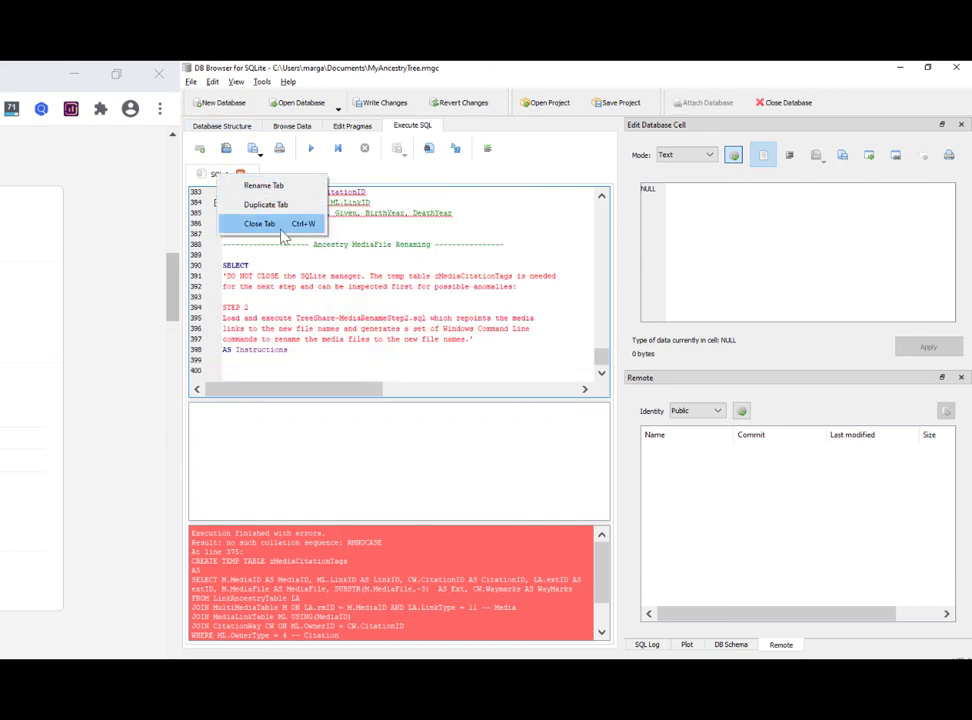
{"action": "left_click", "coordinate": [229, 152]}
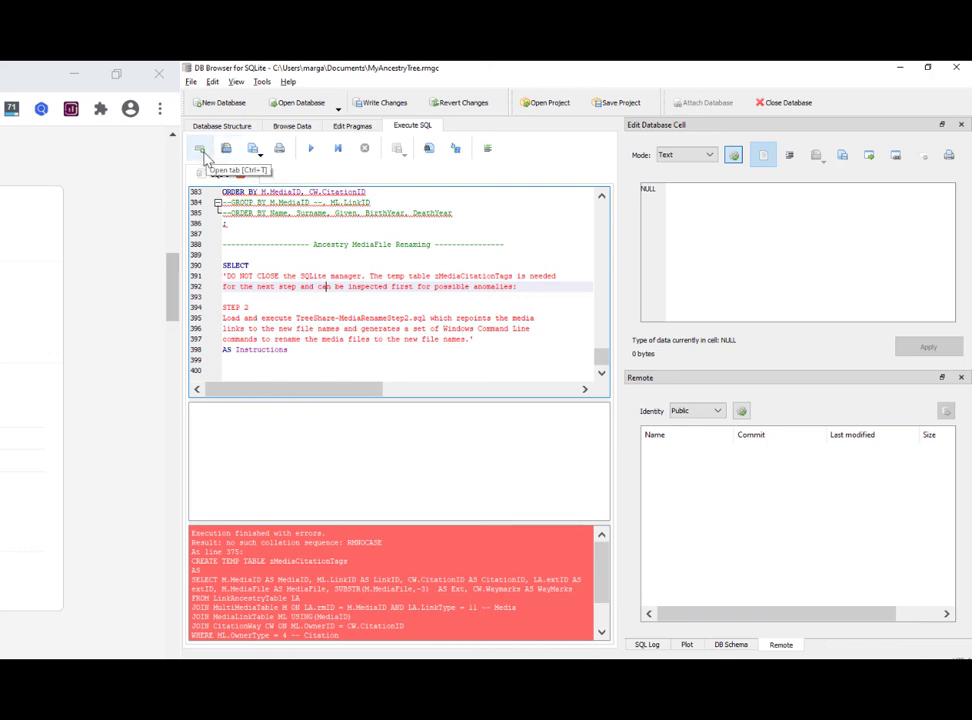
{"action": "left_click", "coordinate": [203, 152]}
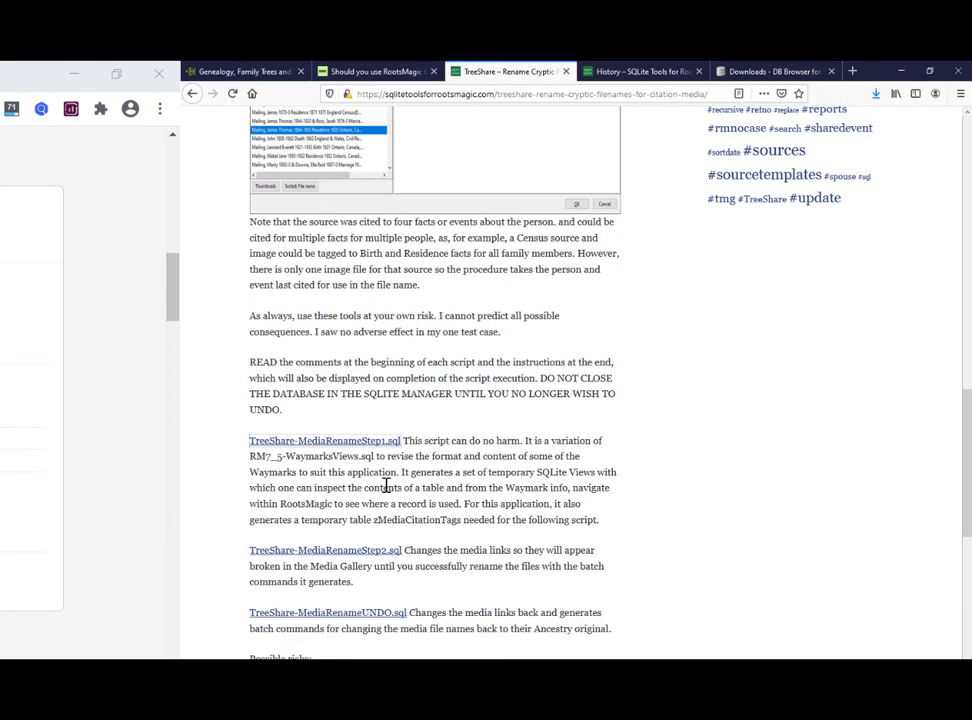
- Open TreeShare-MediaRenameStep2.sql from the article link and select its entire text
{"action": "scroll", "coordinate": [399, 501], "scroll_direction": "down", "scroll_amount": 1}
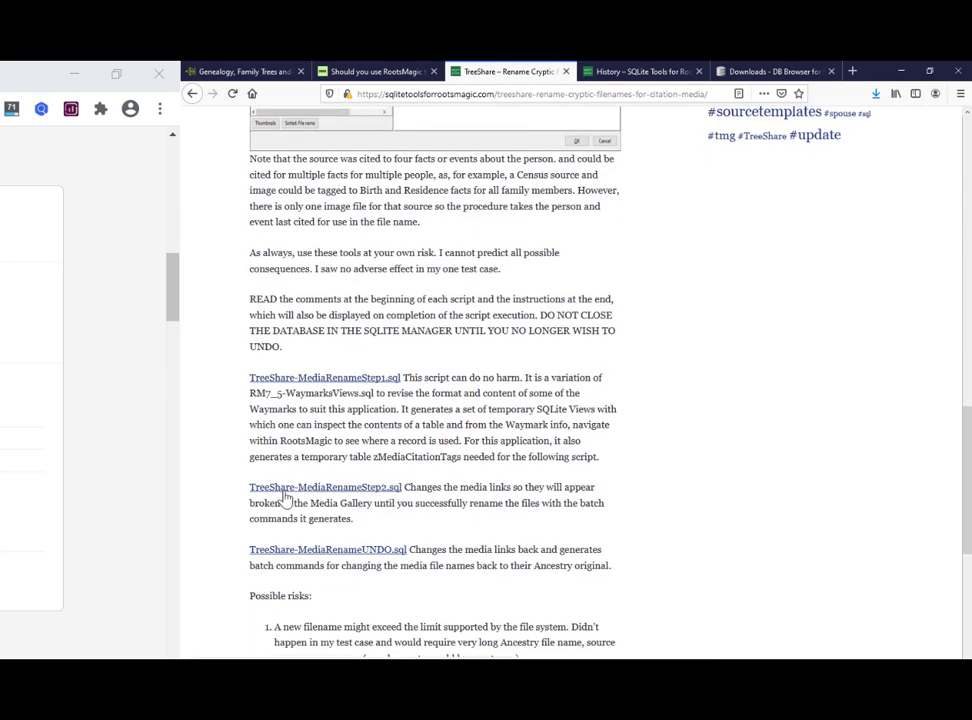
{"action": "left_click", "coordinate": [370, 490]}
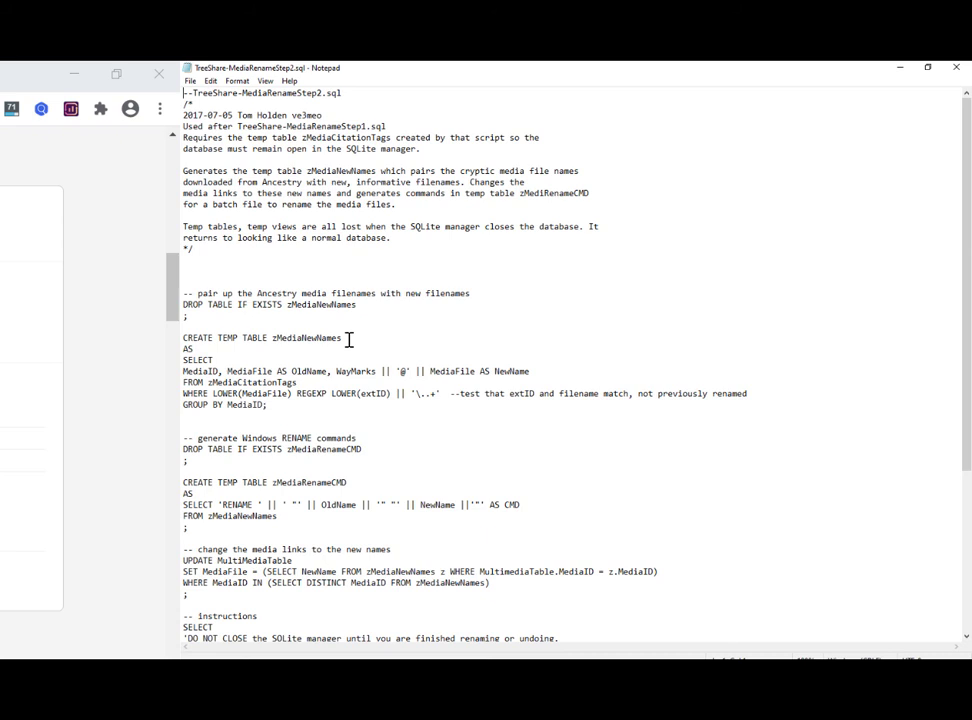
{"action": "scroll", "coordinate": [371, 318], "scroll_direction": "down", "scroll_amount": 4}
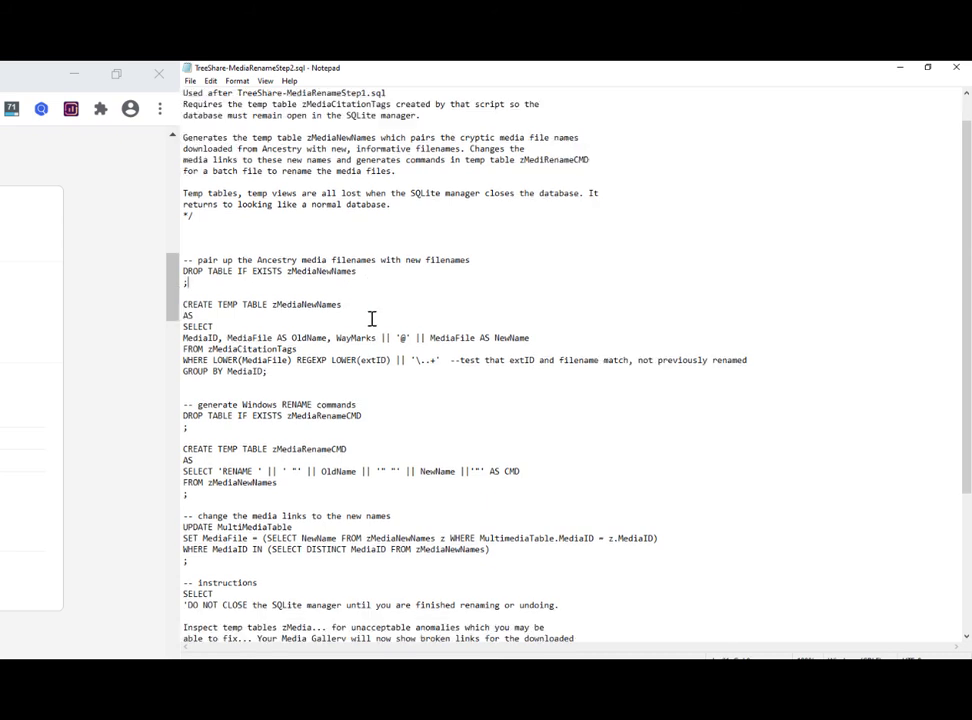
{"action": "key", "text": "ctrl+a"}
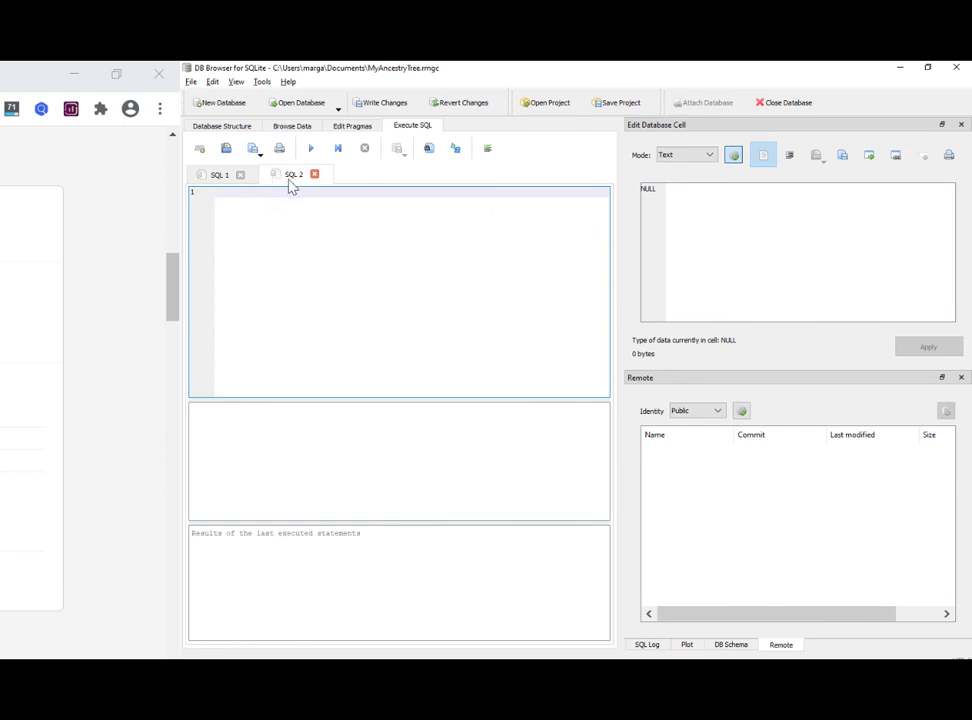
- Paste and run the Step 2 script in SQL 2, select its error, then search SQL 1 for zMediaCitationTags
{"action": "key", "text": "ctrl+v"}
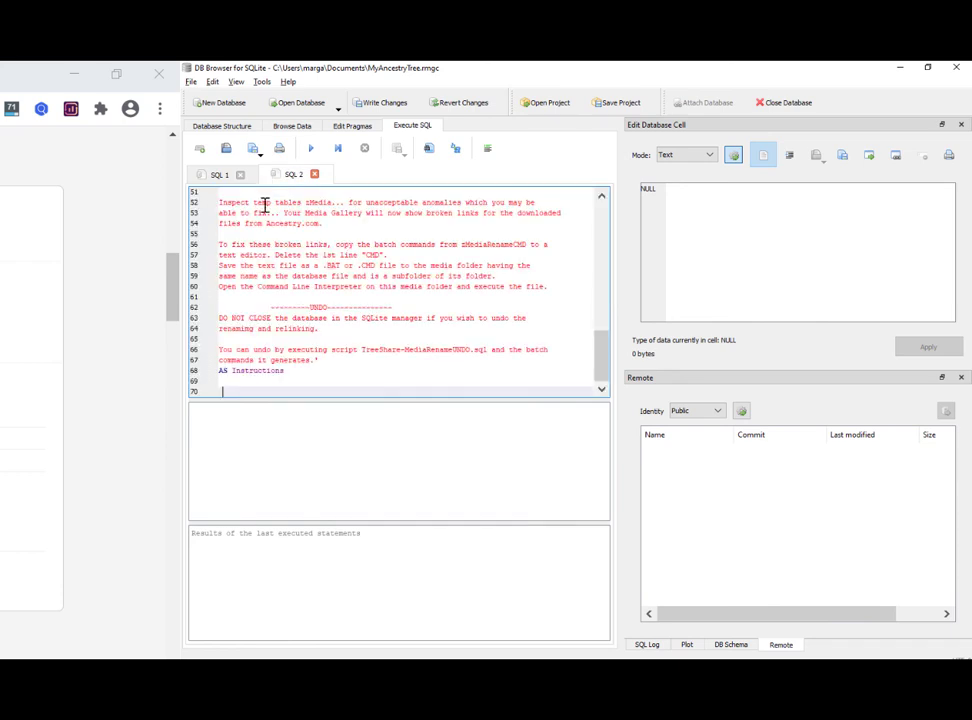
{"action": "left_click", "coordinate": [312, 150]}
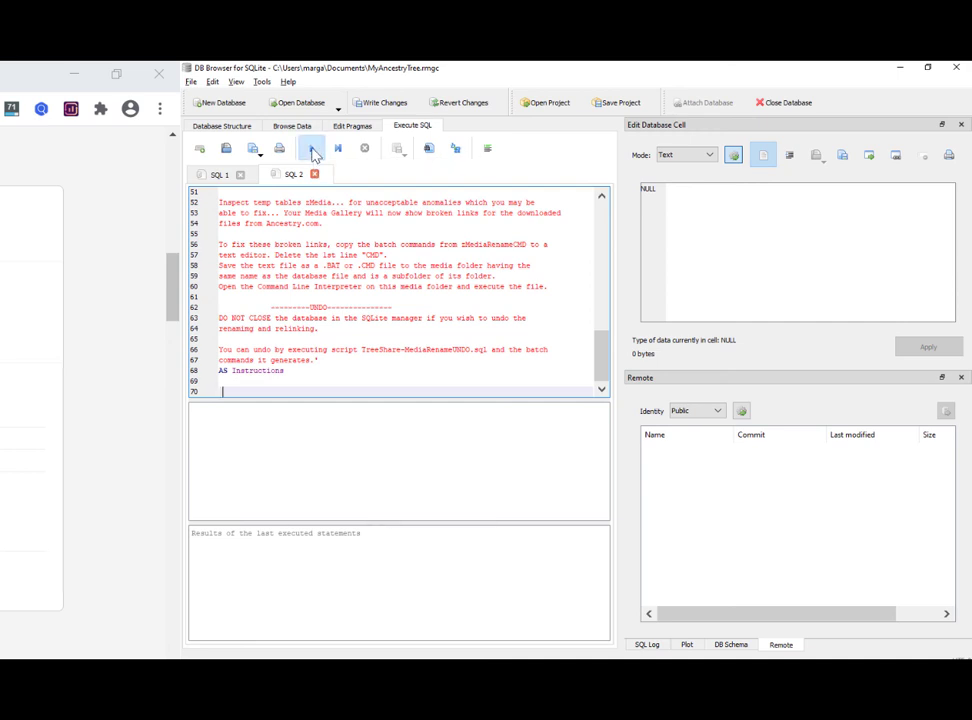
{"action": "left_click_drag", "start_coordinate": [191, 532], "coordinate": [396, 571]}
{"action": "left_click", "coordinate": [219, 174]}
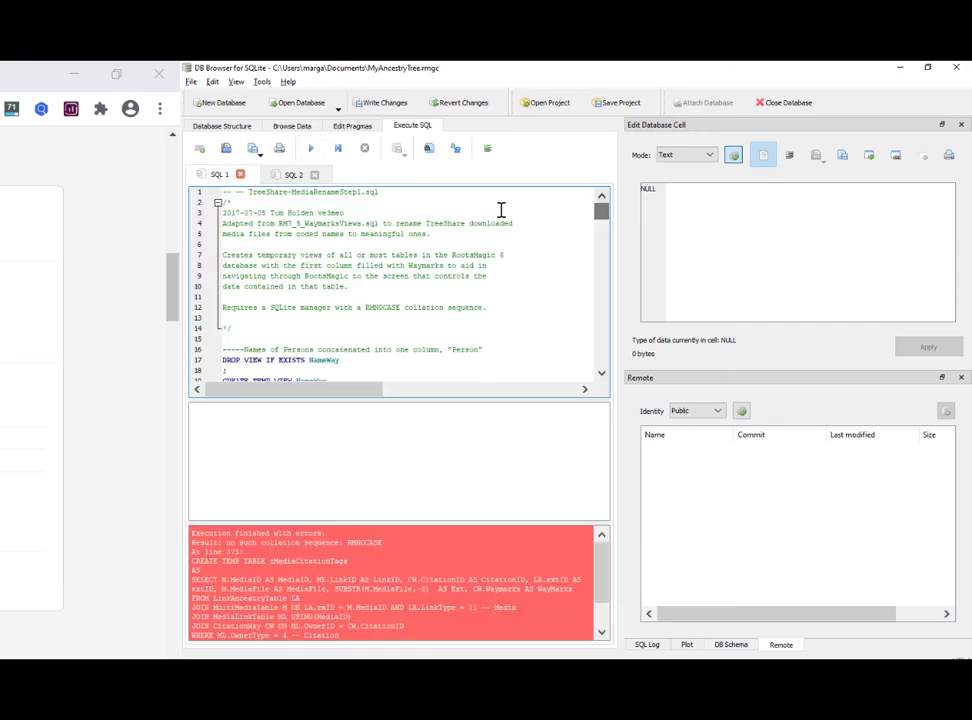
{"action": "key", "text": "ctrl+f"}
- Enter 'zMediaCitationTags' and bring up the TreeShare article's Step 1 explanation in Firefox
{"action": "type", "text": "zMediaCitationTags"}
{"action": "key", "text": "alt+Tab"}
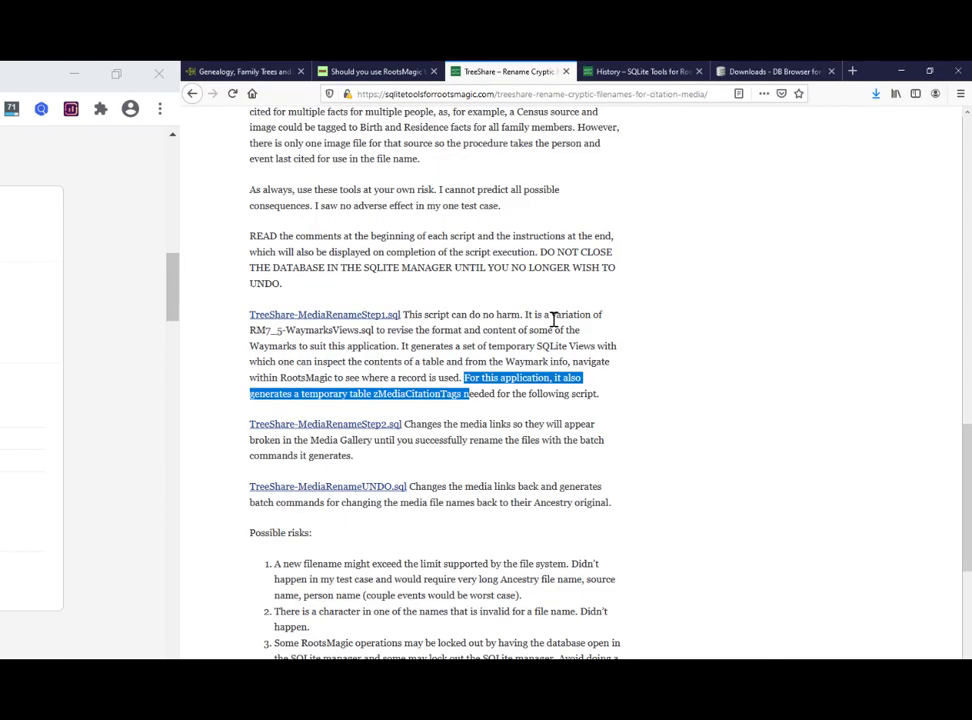